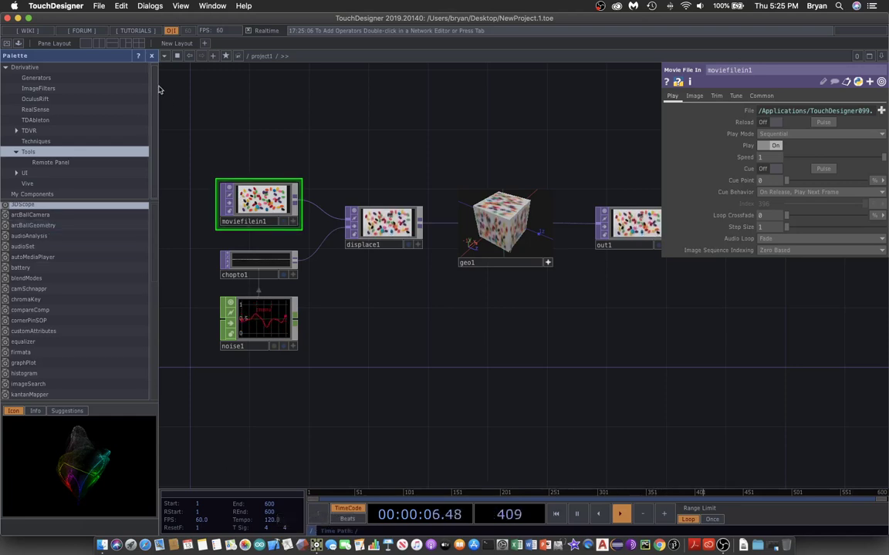
Create a project folder named Touch001 on the Desktop, with the project file renamed to match, and save it there.
left_click(98, 5)
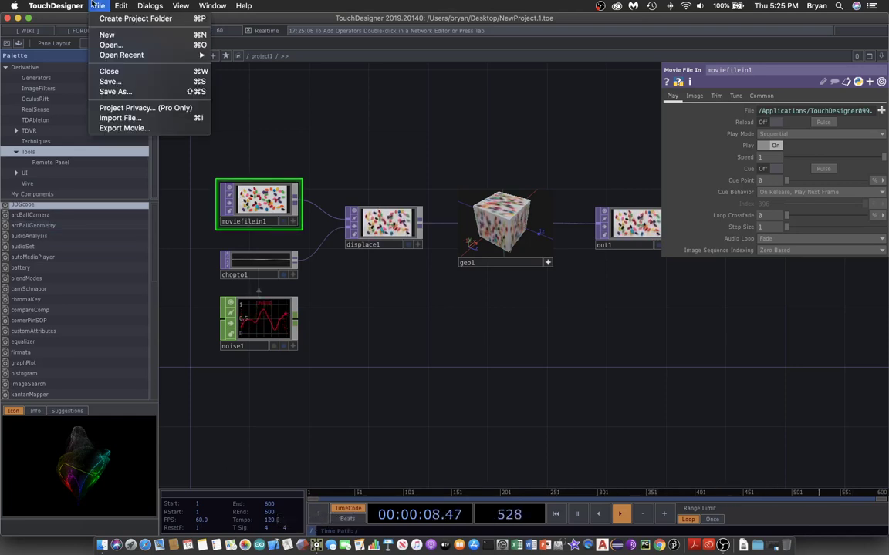
left_click(101, 18)
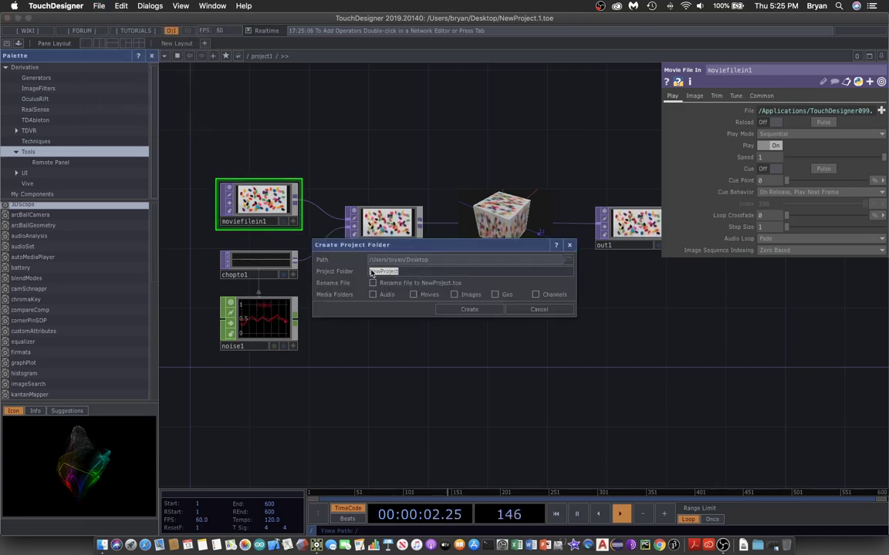
key("BackSpace")
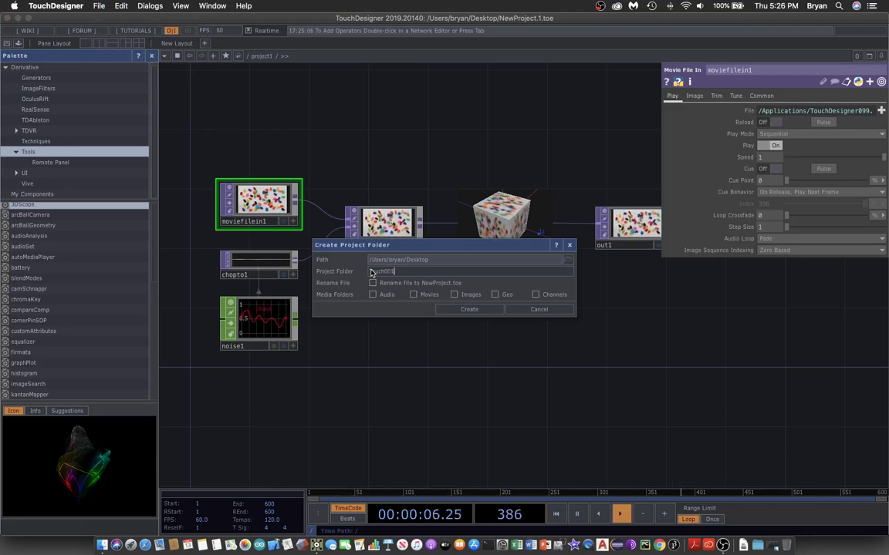
left_click(412, 284)
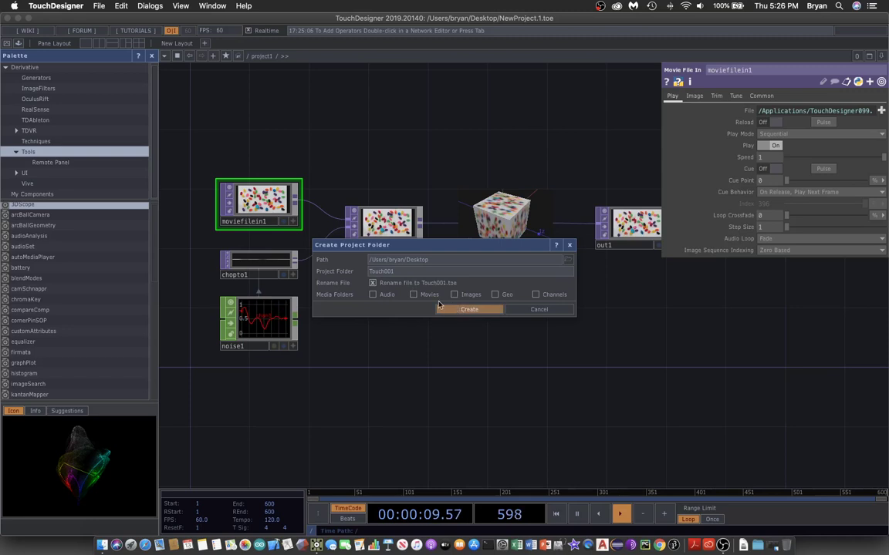
left_click(440, 308)
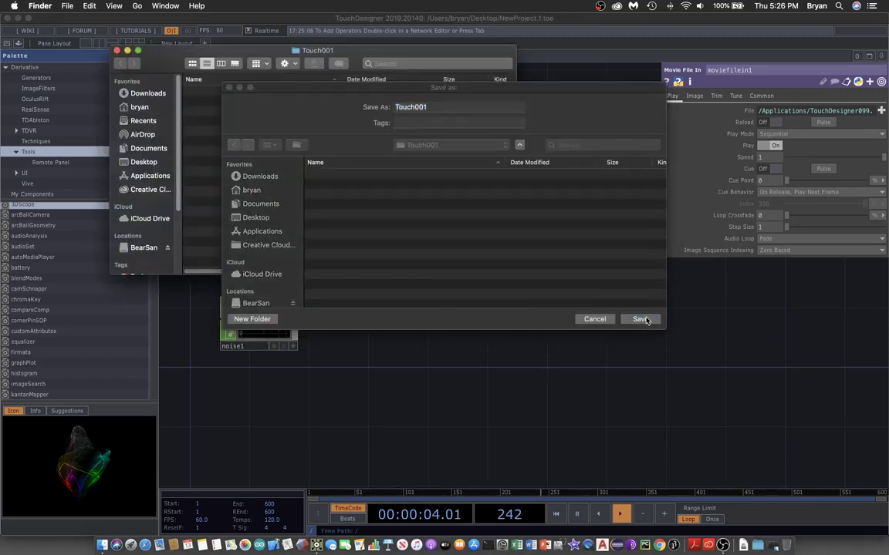
Delete the default operators moviefilein1, chopto1, noise1, displace1 and geo1, keeping only out1 in the network.
left_click_drag(303, 101, 534, 401)
left_click(611, 366)
key("BackSpace")
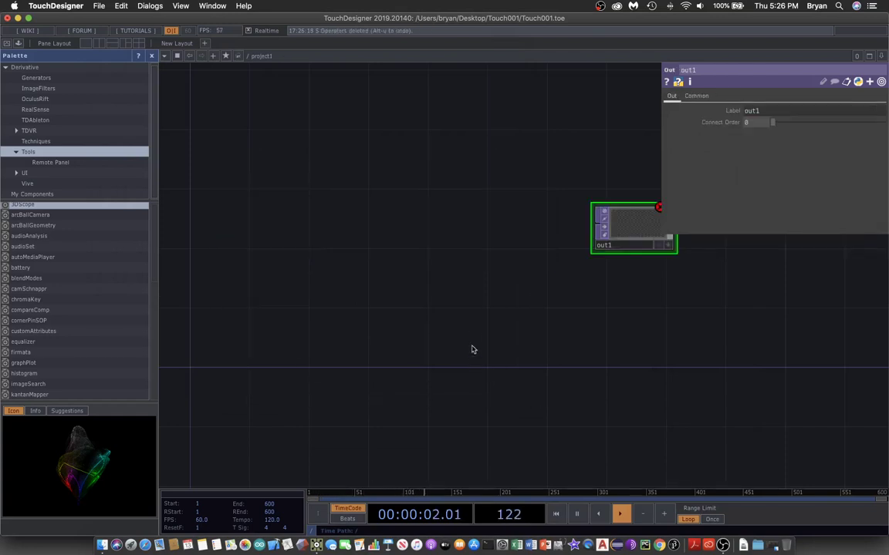
Add the motionSense component from the Palette's Techniques category to the project1 network, and close the Palette.
left_click_drag(473, 334, 518, 376)
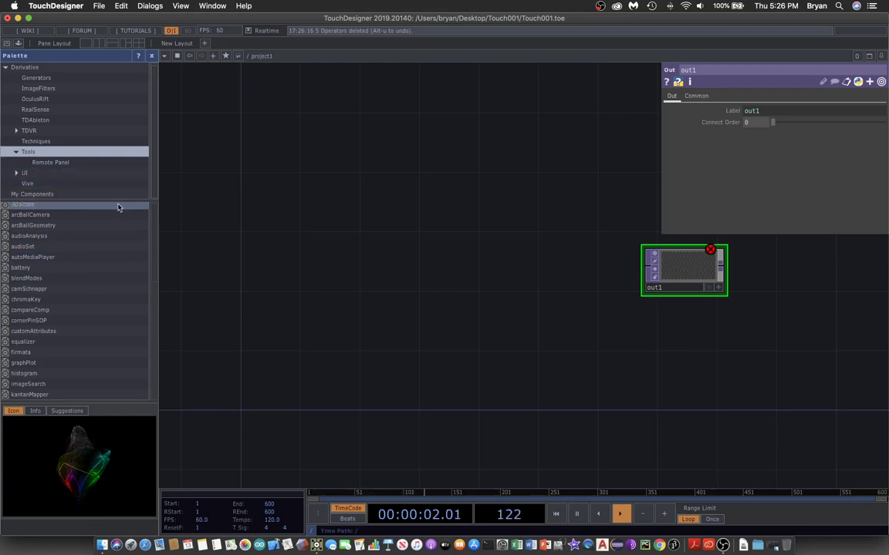
left_click(46, 142)
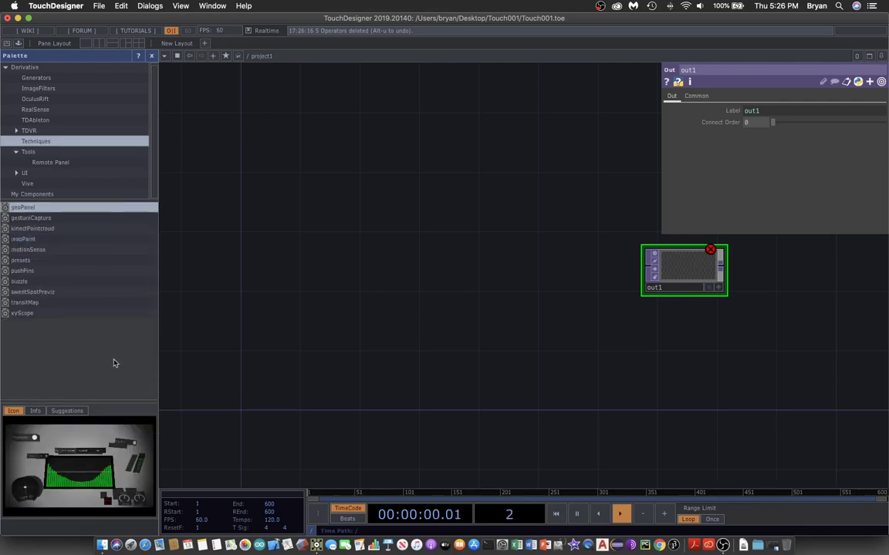
left_click(33, 251)
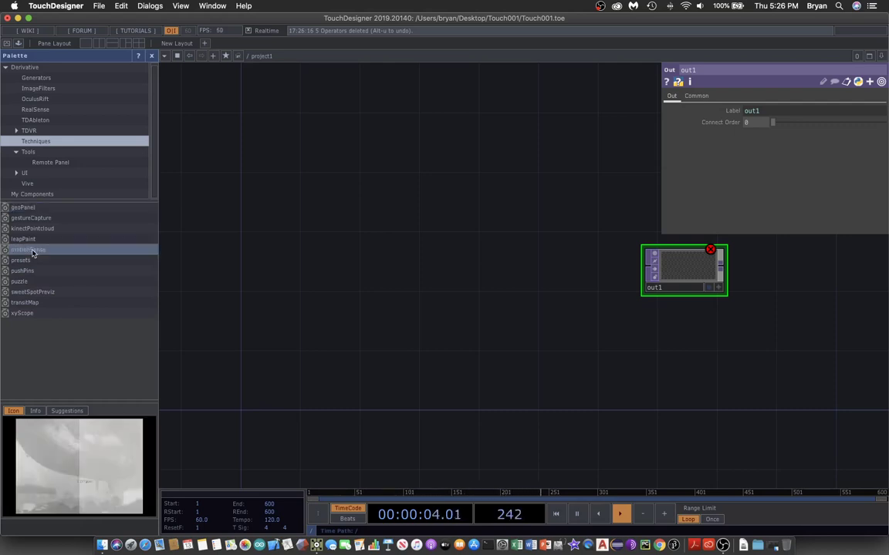
left_click_drag(33, 252, 331, 177)
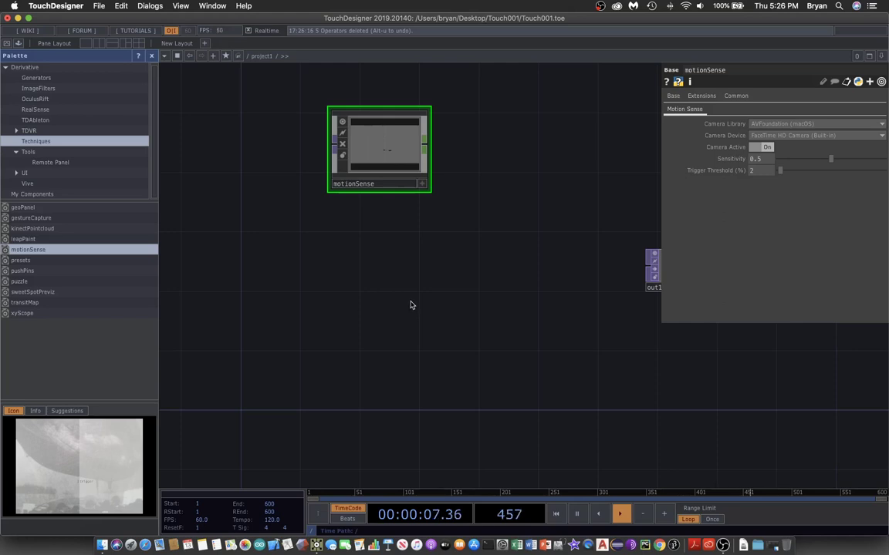
scroll(452, 261, "up", 5)
scroll(452, 262, "right", 5)
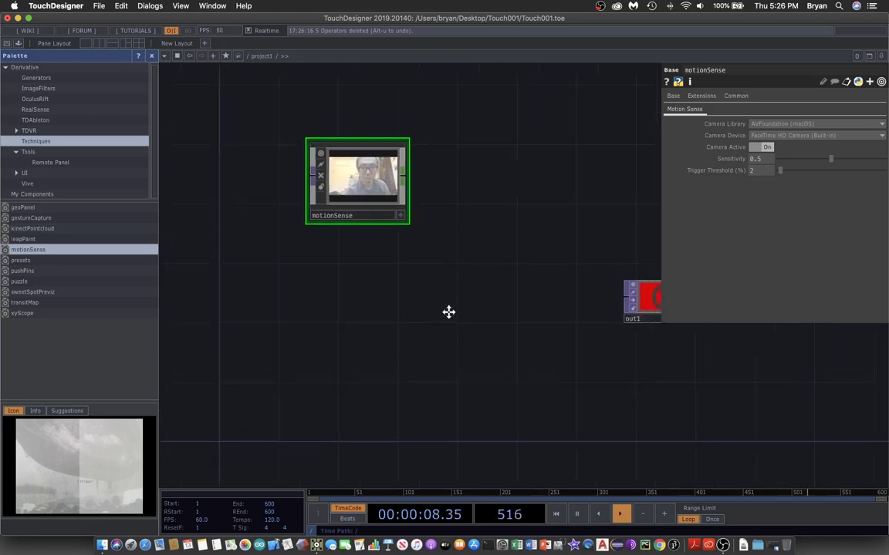
left_click(153, 55)
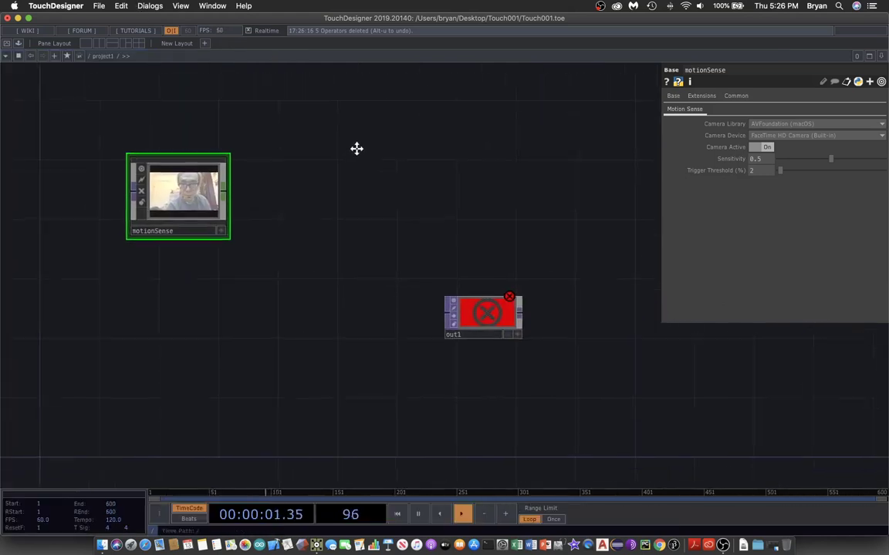
scroll(223, 294, "left", 3)
scroll(223, 293, "down", 2)
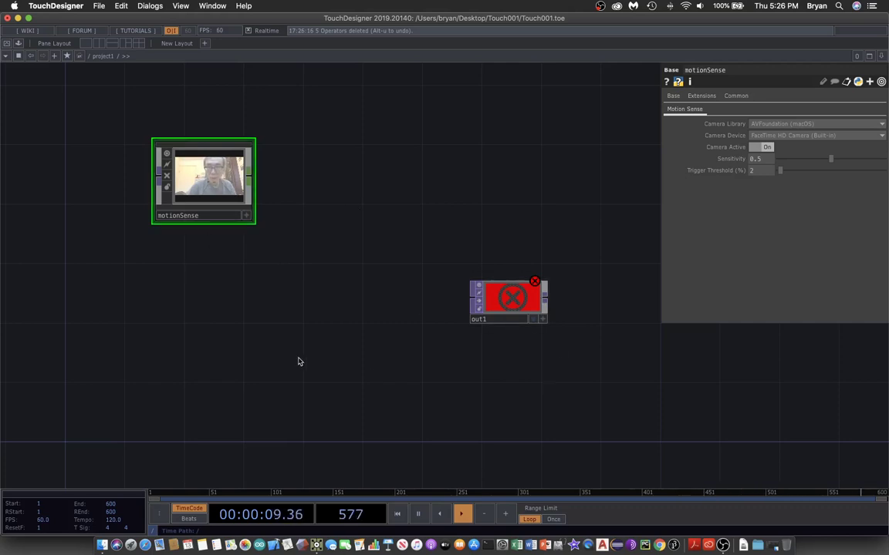
left_click_drag(297, 361, 385, 355)
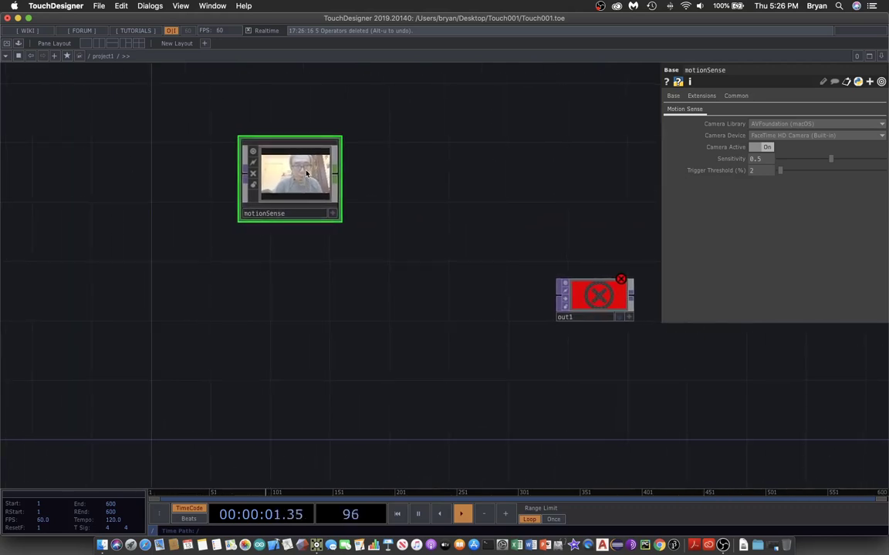
Set Active to Off on the videodevin1 operator inside the motionSense component, and return to the project1 network.
key("i")
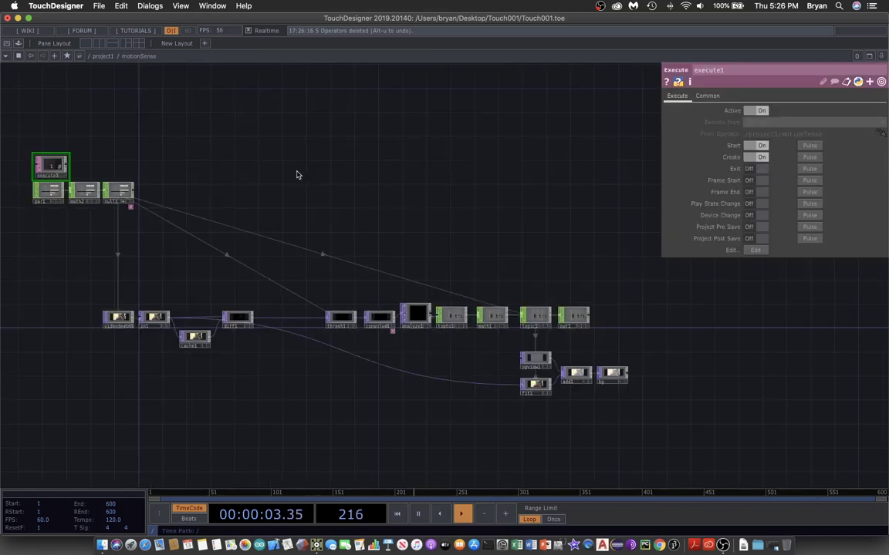
scroll(198, 148, "left", 5)
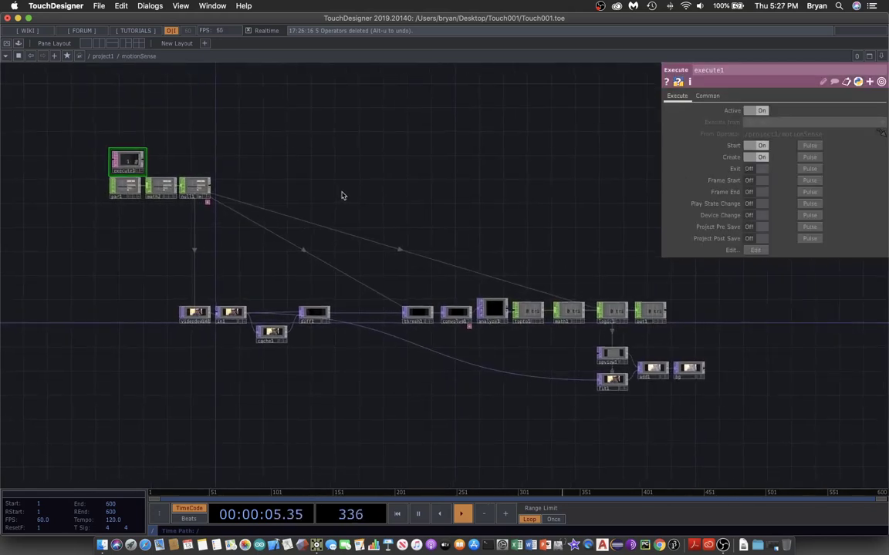
scroll(341, 193, "up", 2)
scroll(342, 198, "up", 2)
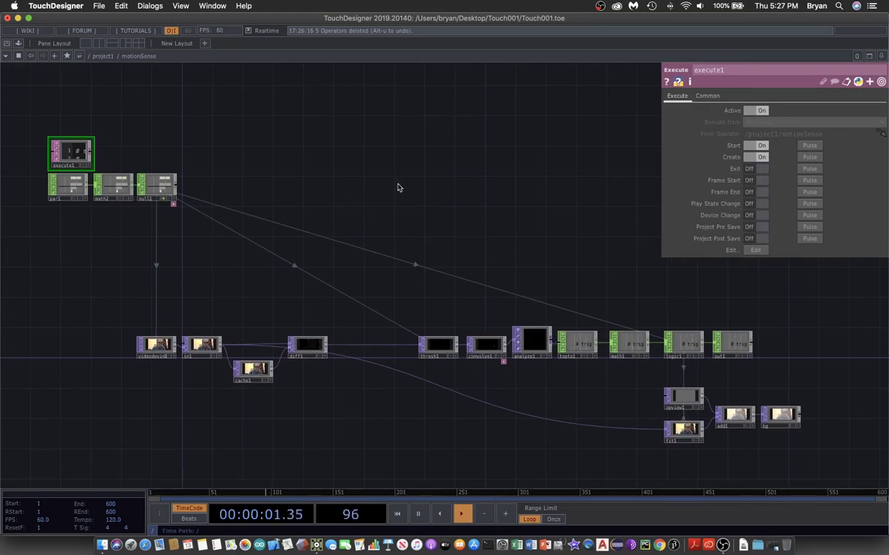
scroll(377, 188, "left", 5)
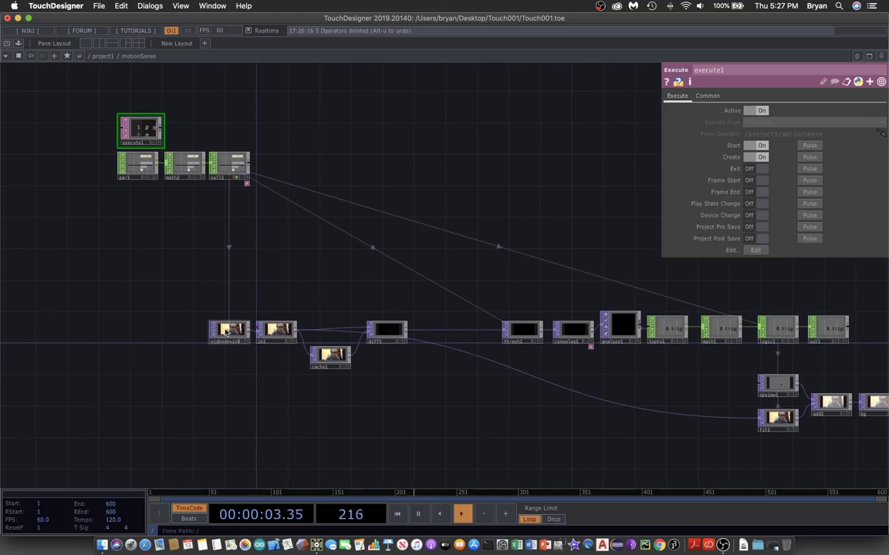
left_click(226, 332)
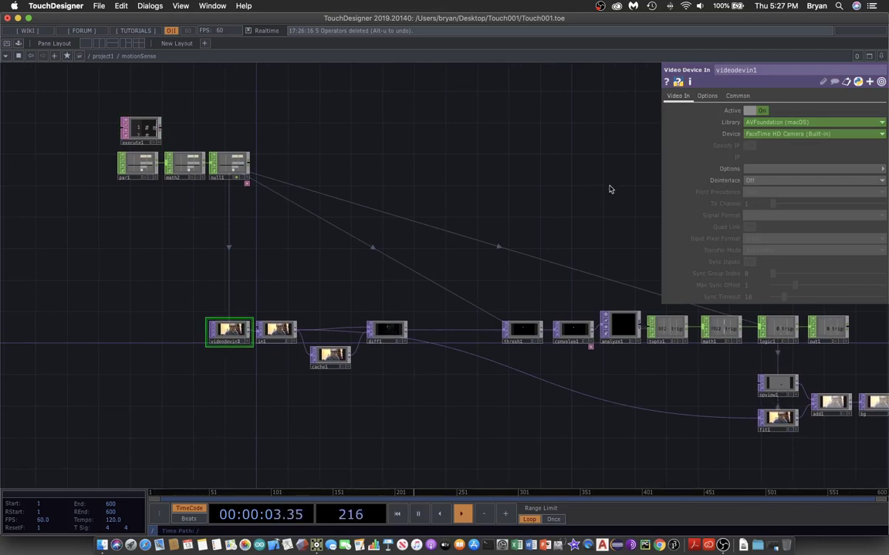
left_click(749, 112)
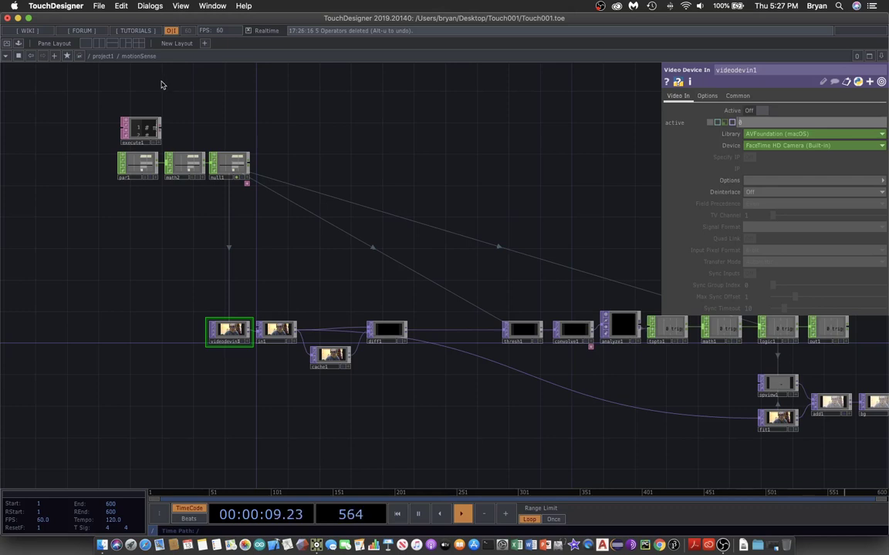
left_click(102, 56)
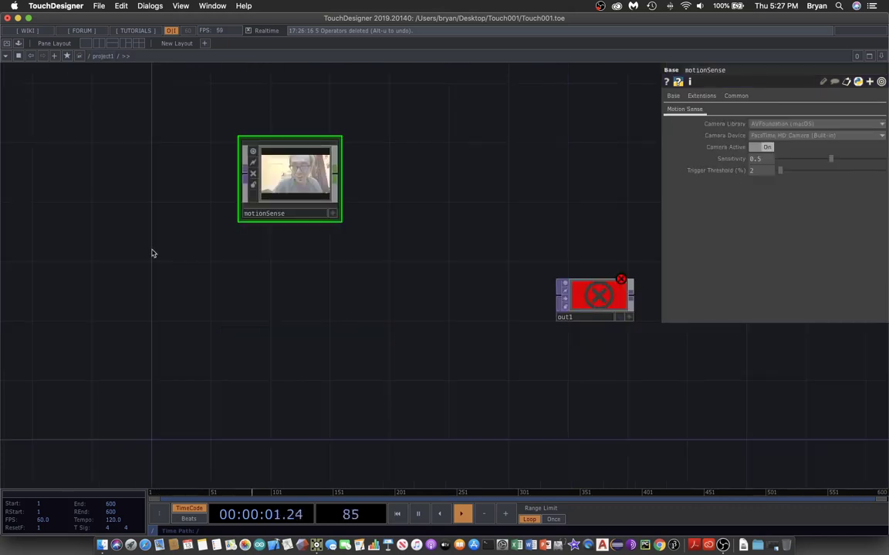
Add a Video Device In TOP before motionSense and move motionSense farther away to make room between them.
left_click_drag(137, 271, 236, 336)
key("Tab")
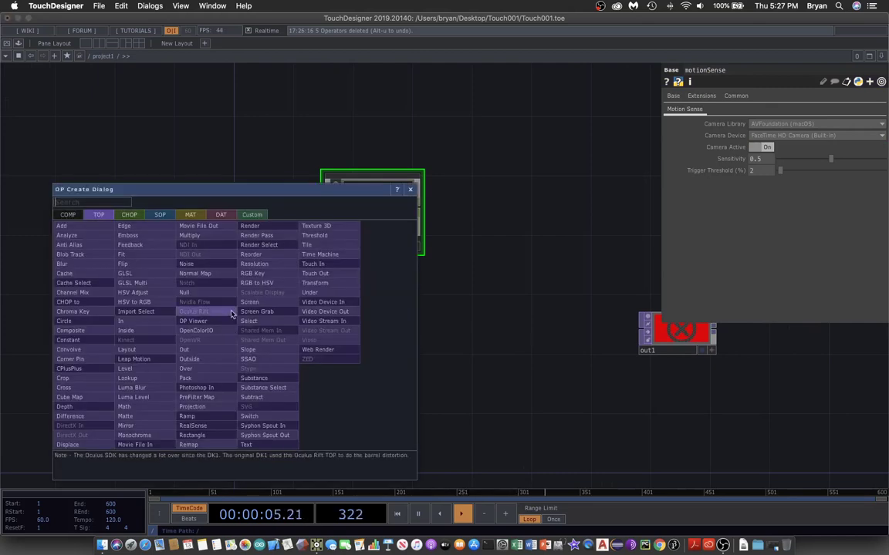
left_click(296, 281)
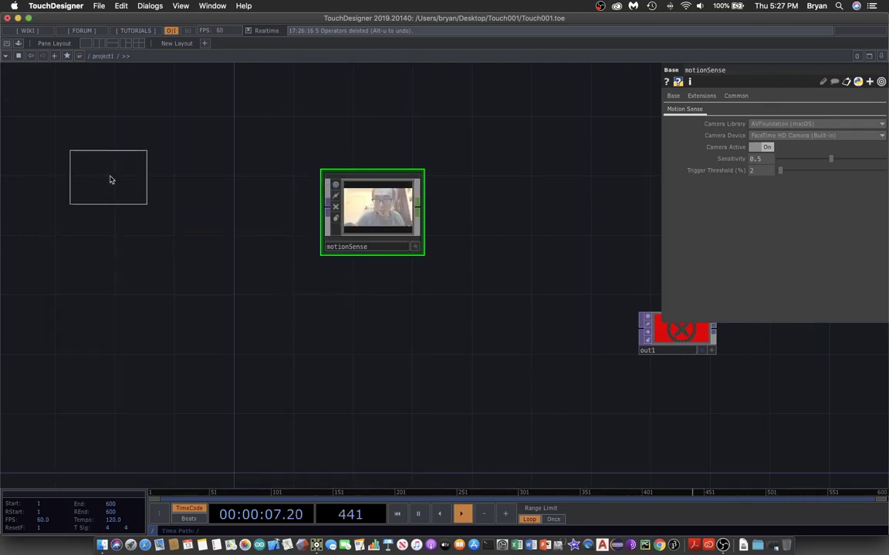
left_click(122, 170)
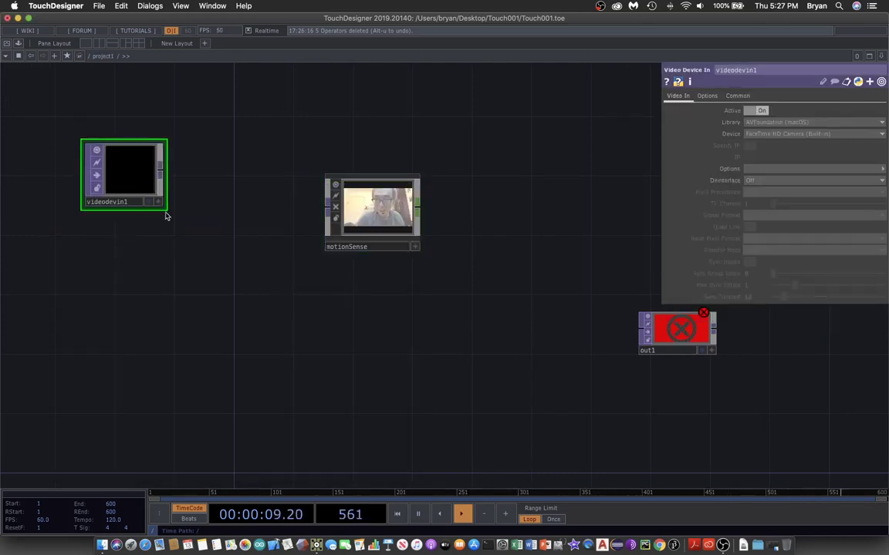
left_click_drag(135, 232, 162, 218)
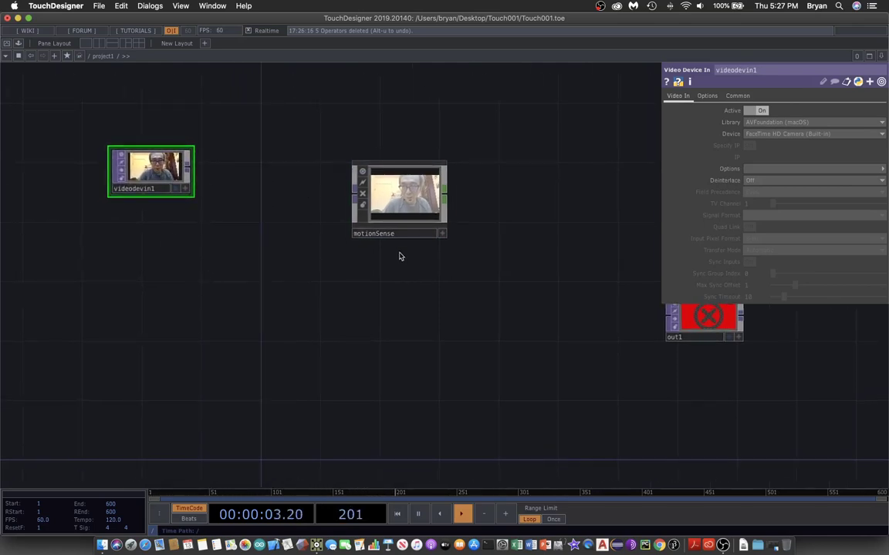
left_click_drag(407, 202, 435, 202)
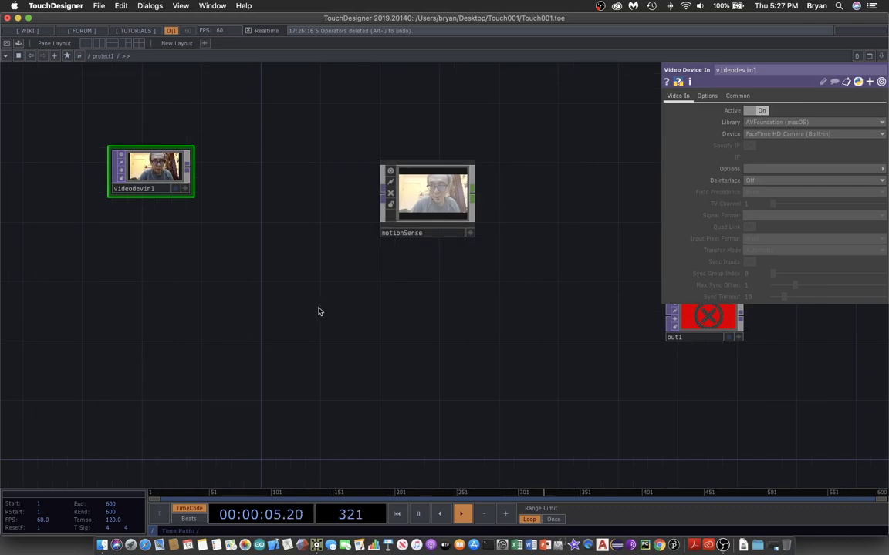
Add a Flip TOP between videodevin1 and motionSense, and connect the videodevin1 output to its input.
key("Tab")
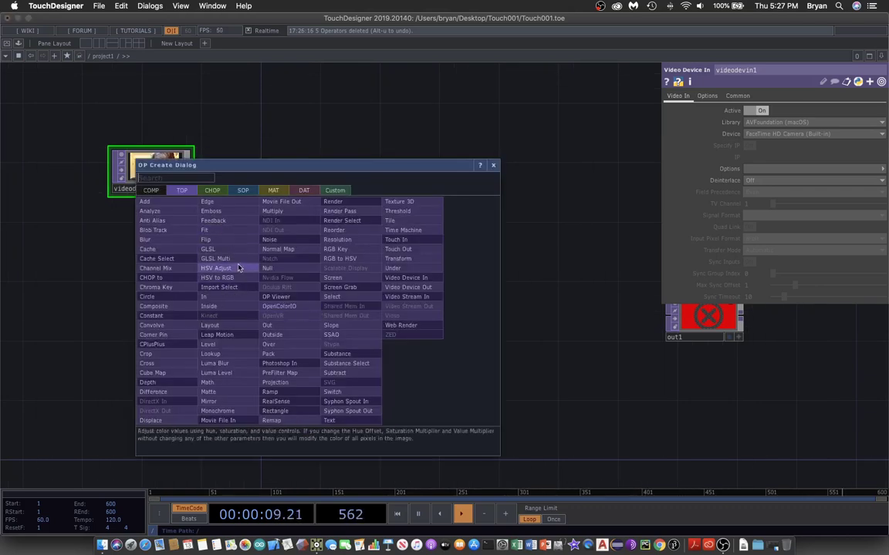
left_click(207, 228)
left_click(272, 186)
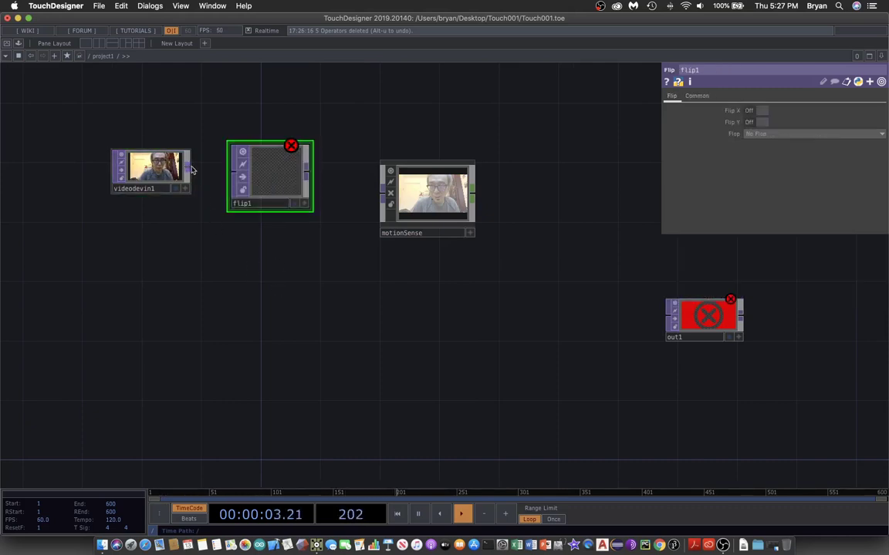
left_click_drag(192, 169, 230, 171)
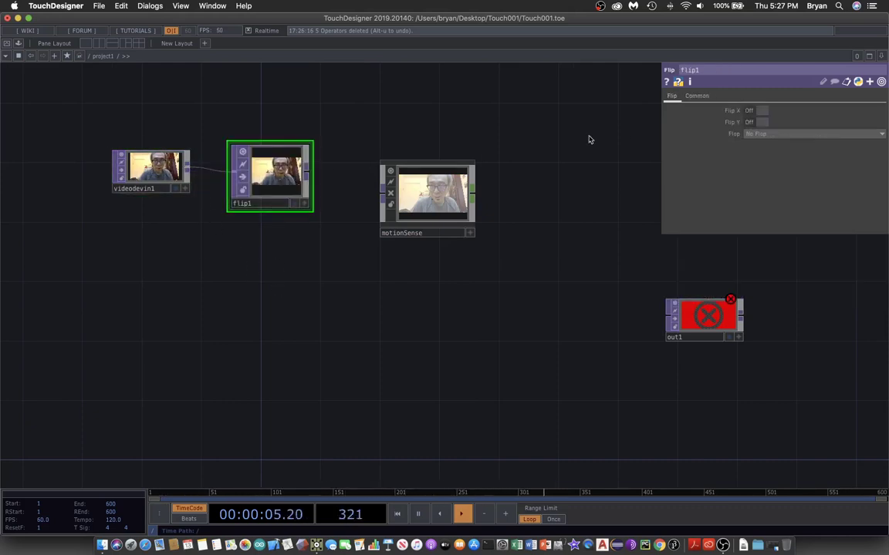
Turn on Flip X for flip1 to mirror the camera image, and connect its output to the motionSense input.
left_click(751, 111)
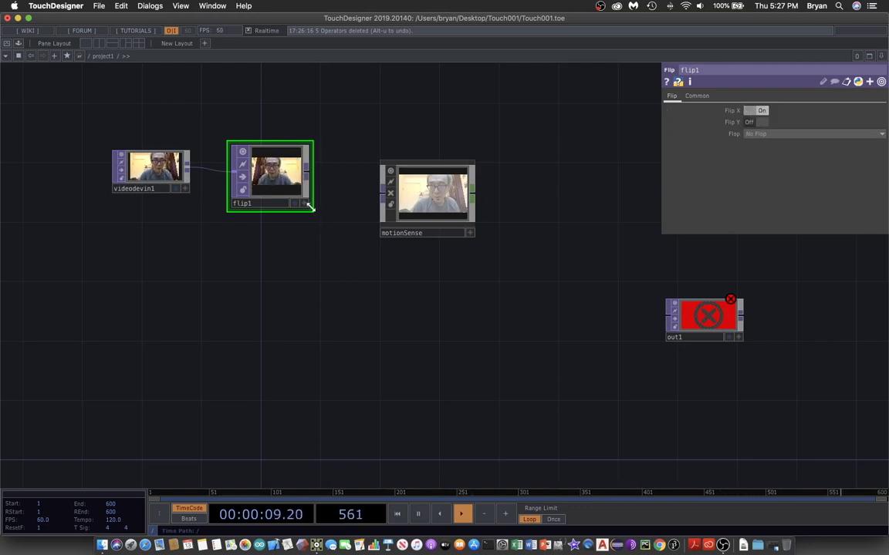
left_click_drag(310, 206, 312, 205)
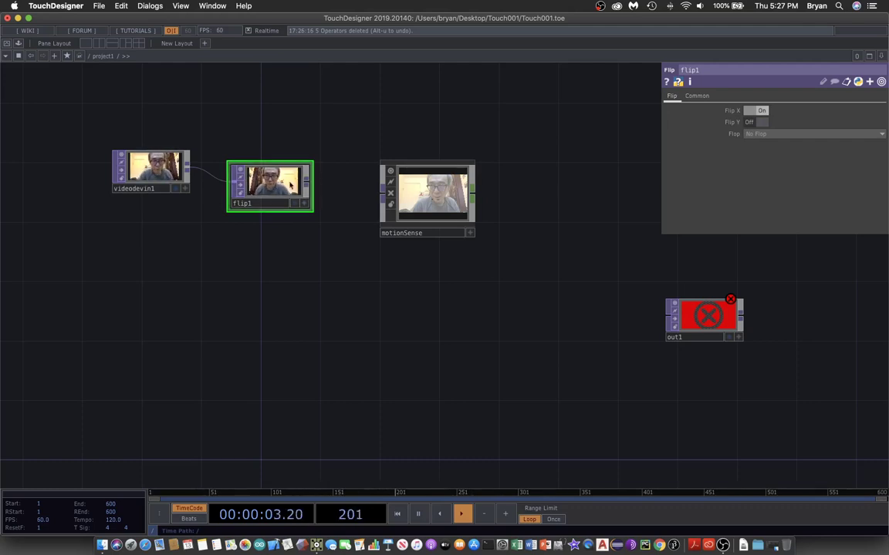
left_click_drag(307, 186, 383, 194)
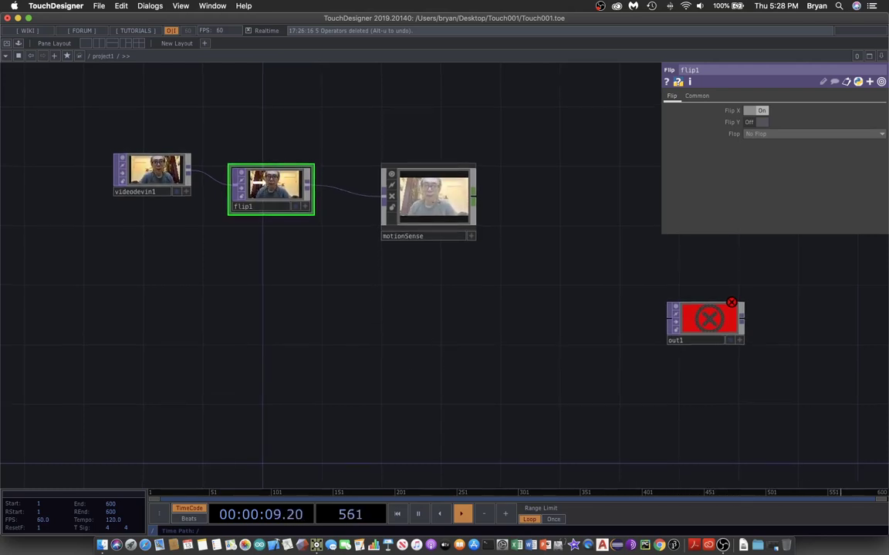
scroll(312, 291, "up", 4)
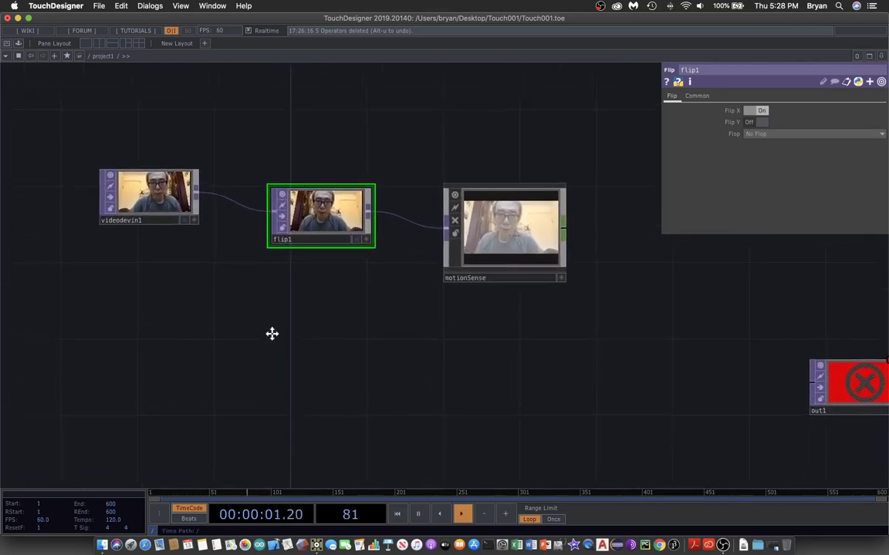
scroll(270, 323, "up", 3)
left_click_drag(486, 371, 464, 367)
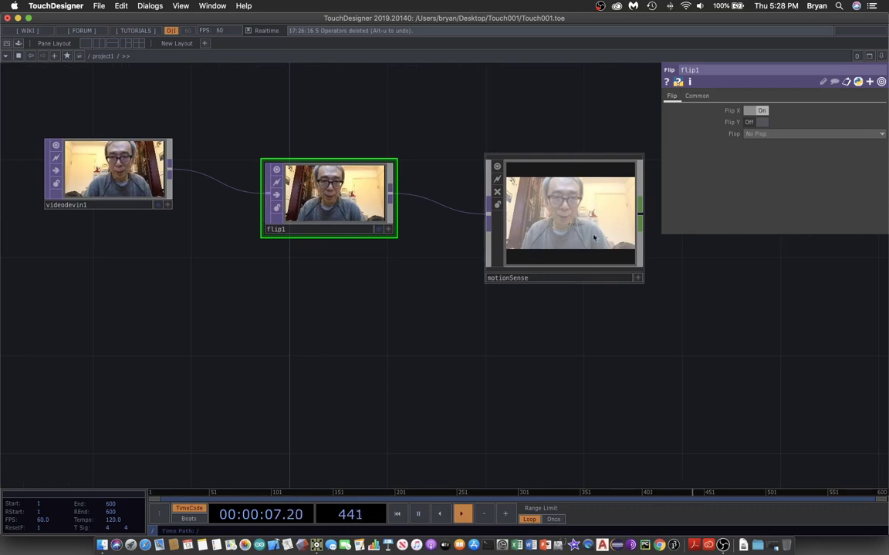
scroll(631, 382, "down", 2)
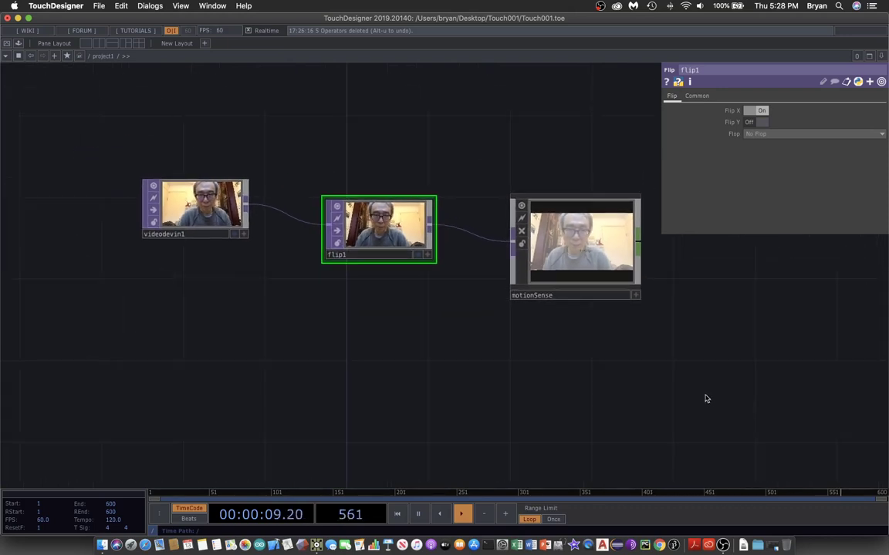
Add a Null CHOP after motionSense, connect the motionSense output to its input, and align it with the component.
left_click_drag(704, 397, 384, 320)
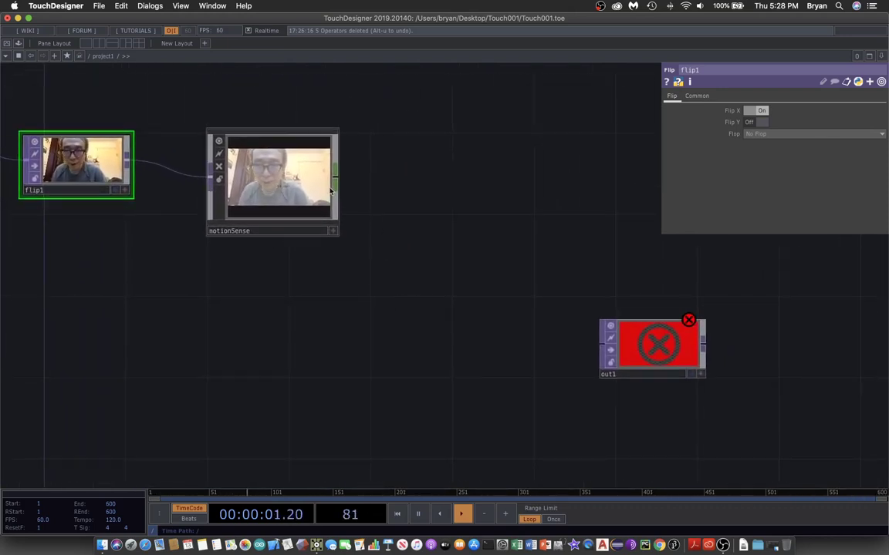
right_click(345, 192)
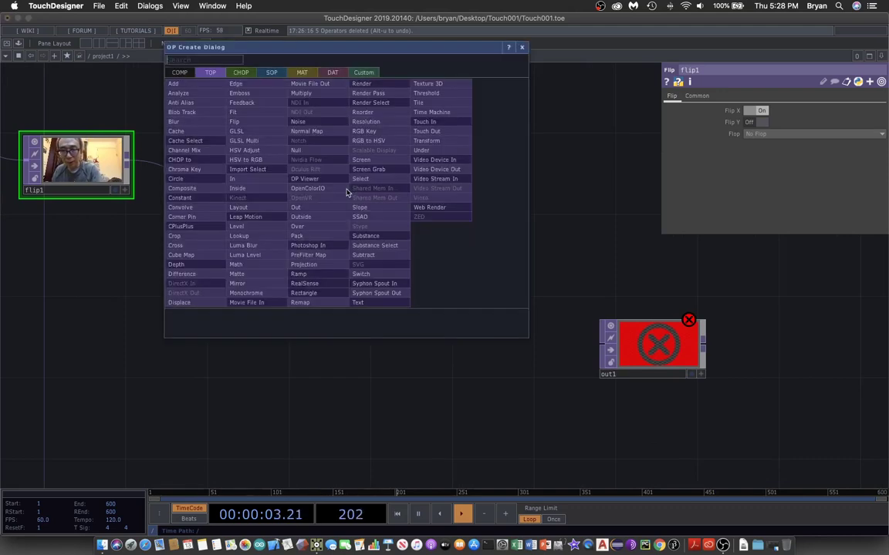
left_click(244, 73)
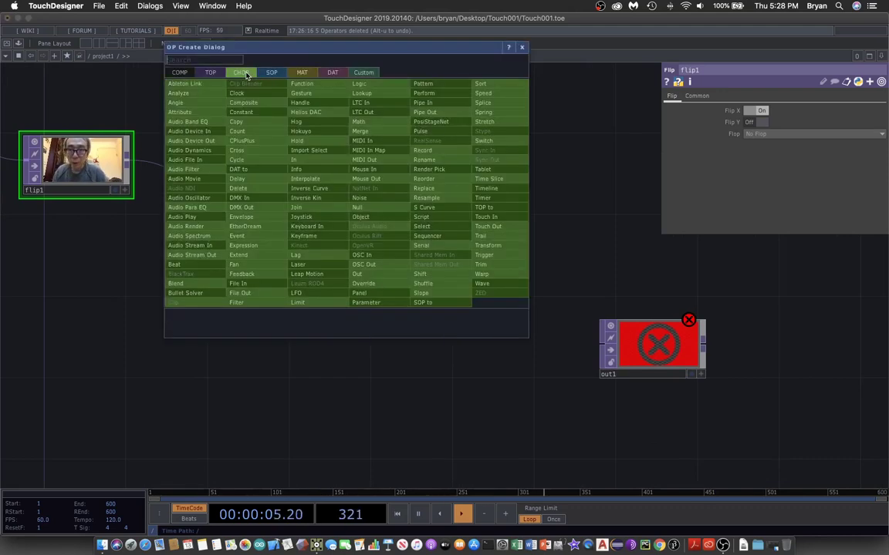
left_click(357, 197)
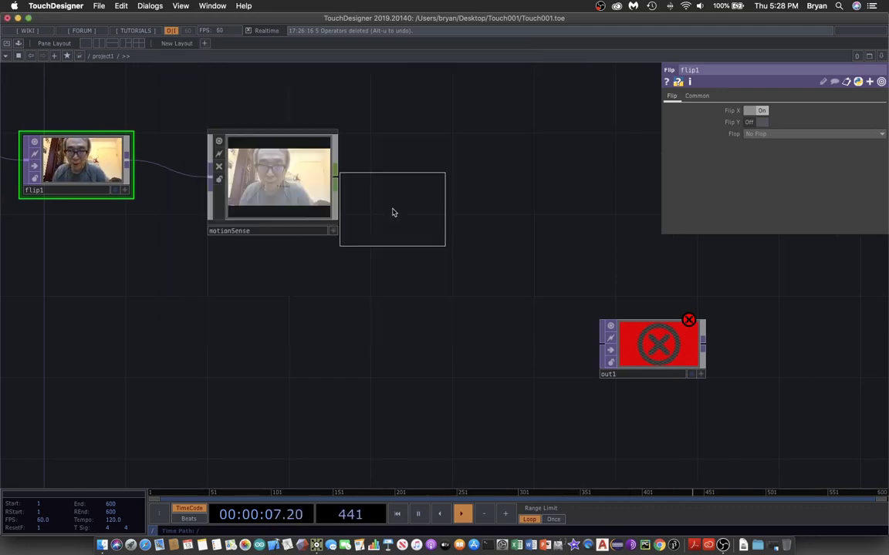
left_click(433, 193)
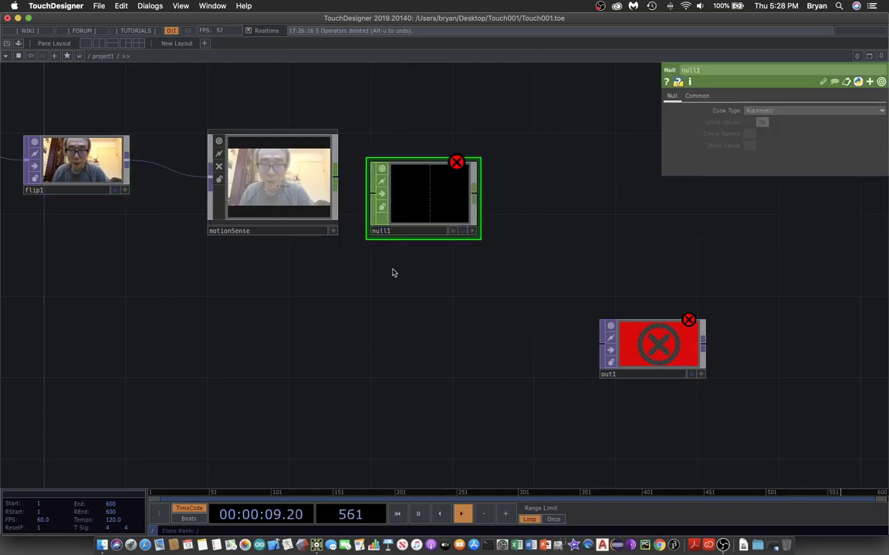
left_click_drag(337, 183, 401, 196)
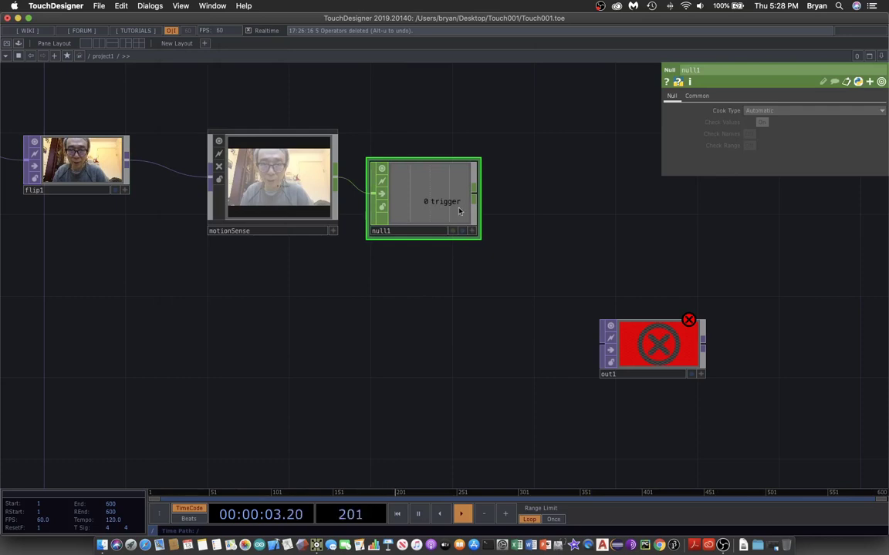
left_click_drag(459, 202, 479, 182)
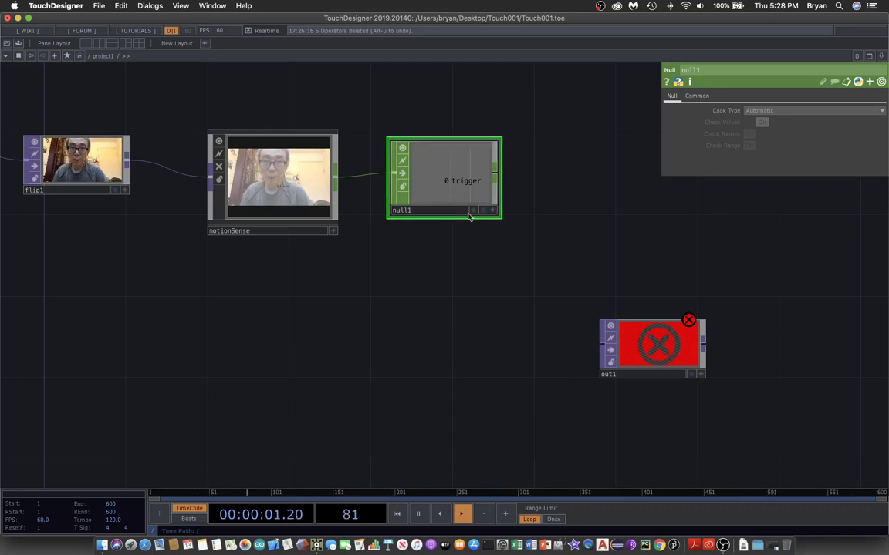
Add a Text TOP to the network below flip1.
scroll(400, 297, "left", 5)
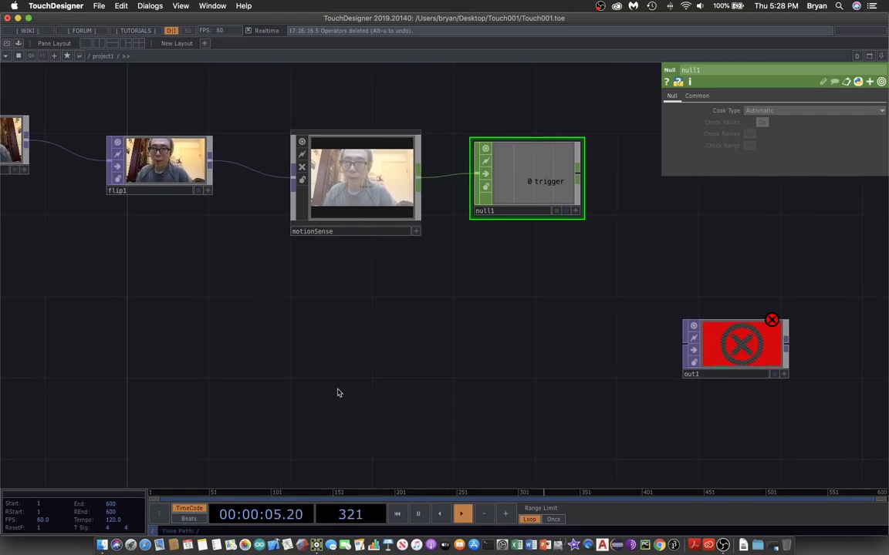
scroll(320, 349, "left", 2)
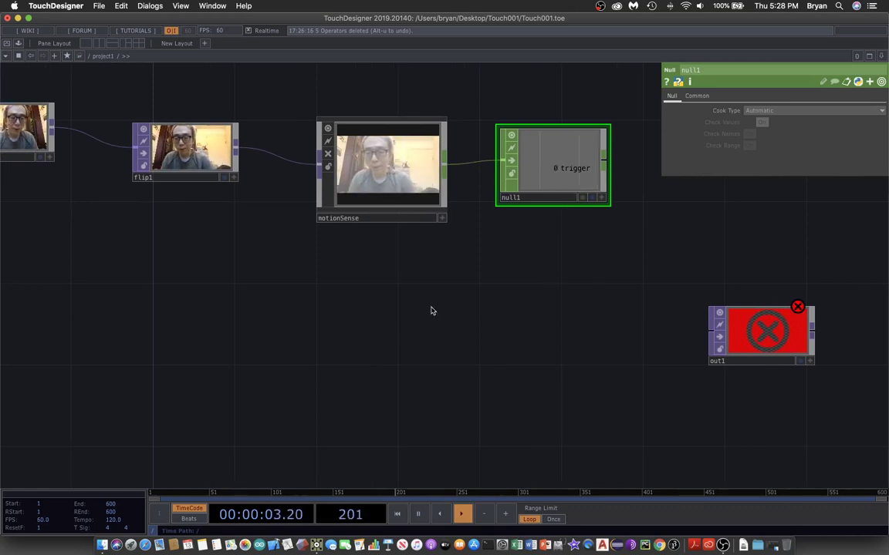
key("Tab")
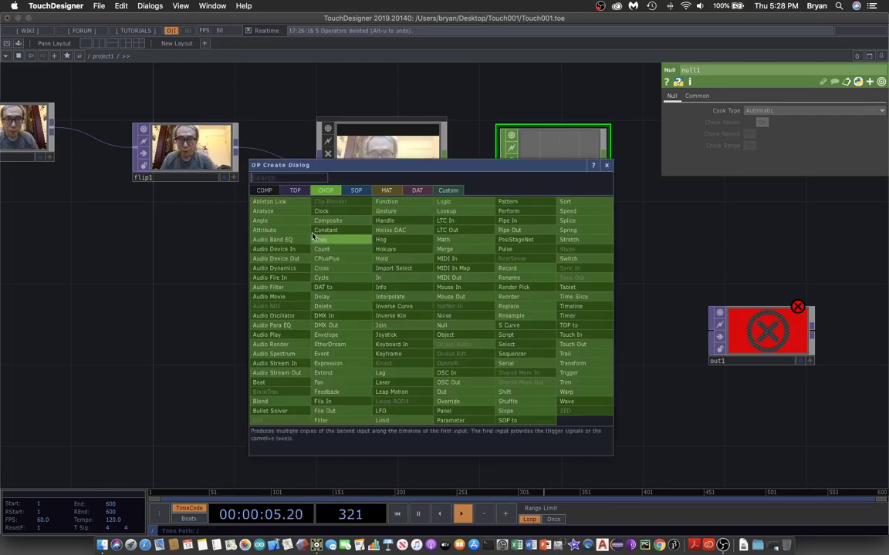
left_click(295, 189)
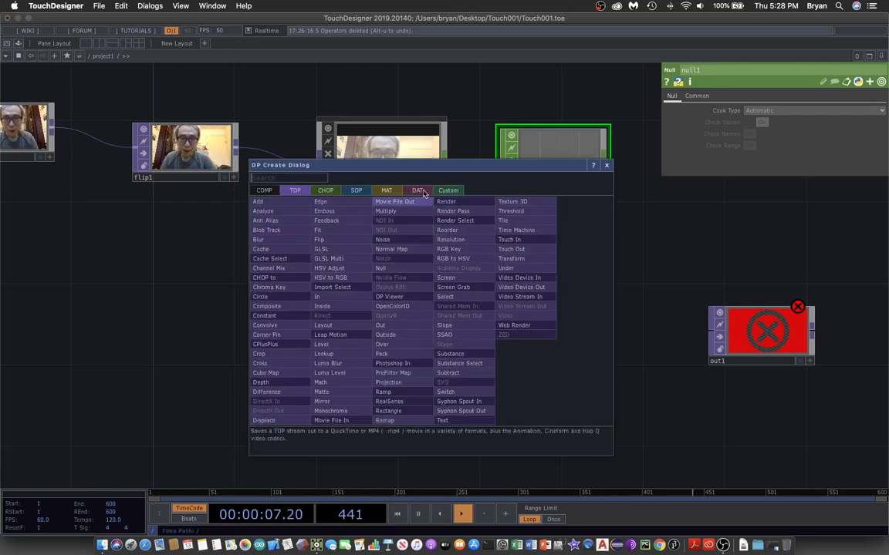
left_click_drag(411, 164, 585, 79)
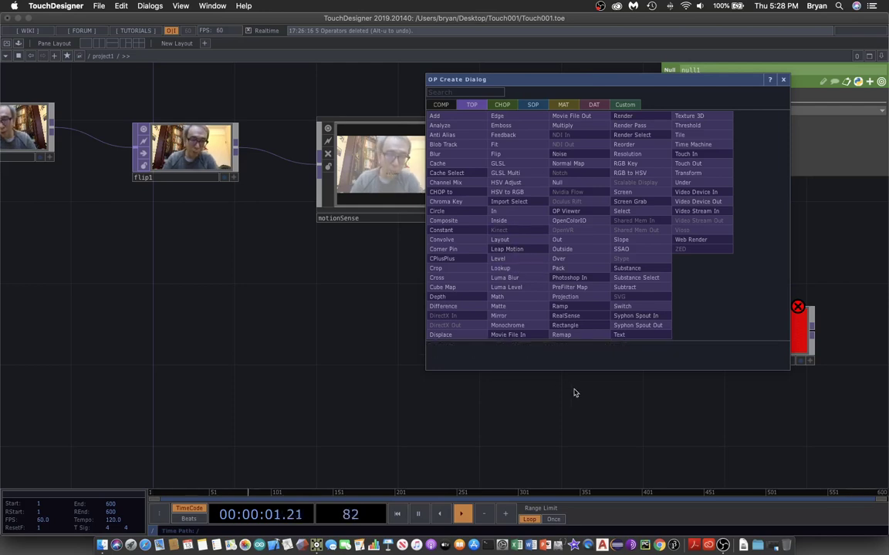
left_click(625, 335)
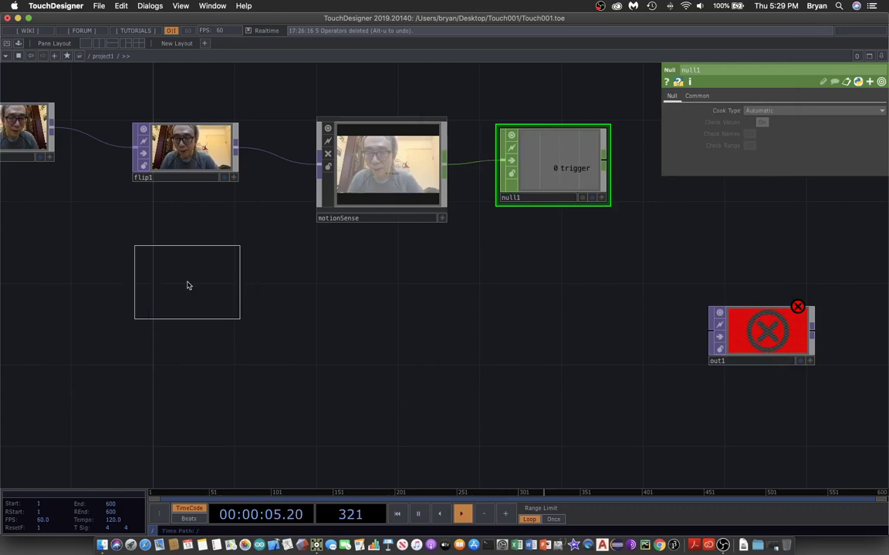
left_click(188, 282)
Add a second Text TOP below text1.
left_click_drag(91, 405, 139, 395)
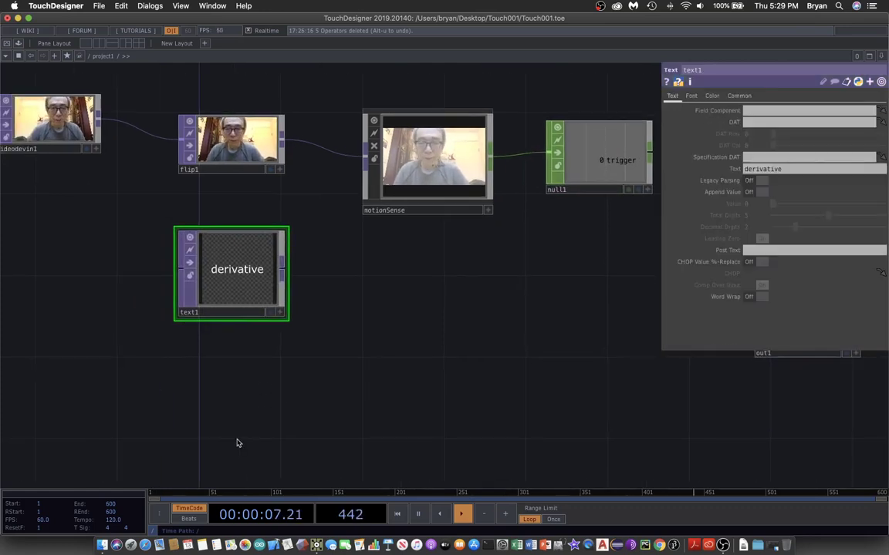
key("Tab")
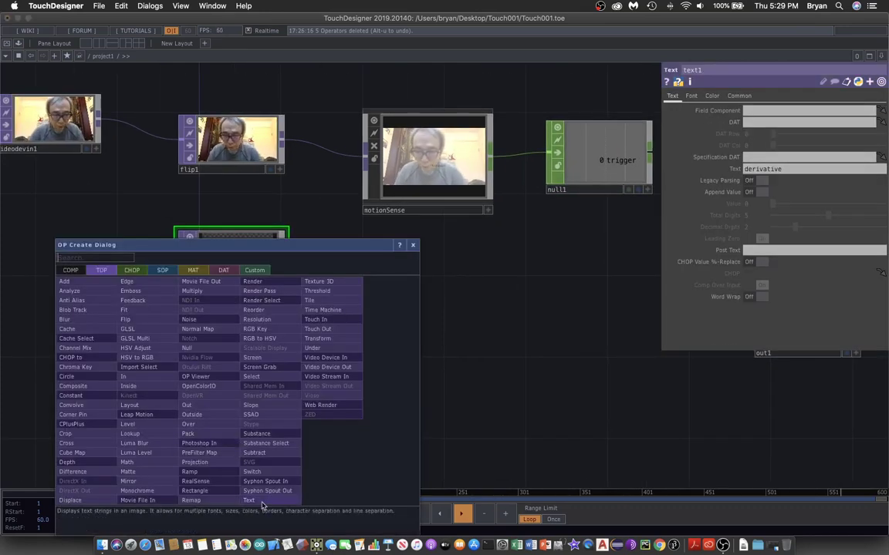
left_click(238, 455)
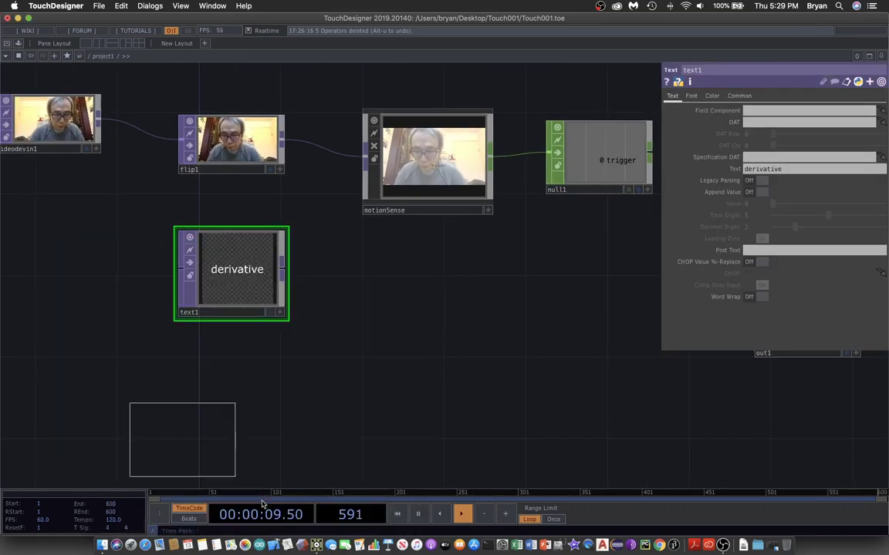
left_click(235, 398)
Set the displayed text of text1 to "Off".
scroll(373, 350, "right", 3)
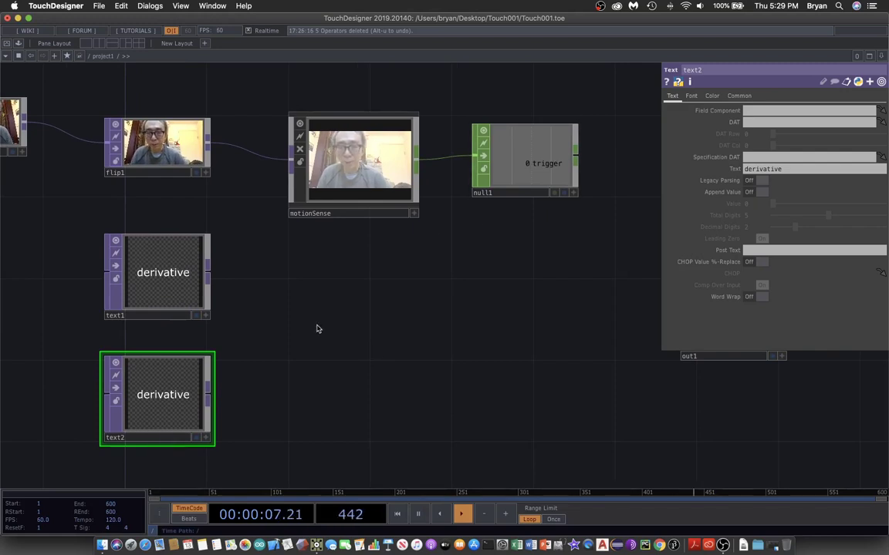
left_click(179, 277)
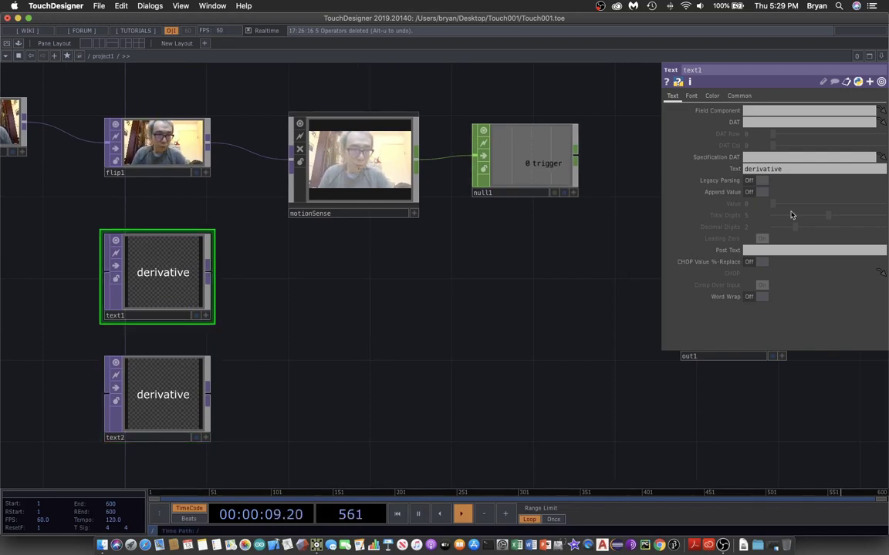
left_click(788, 169)
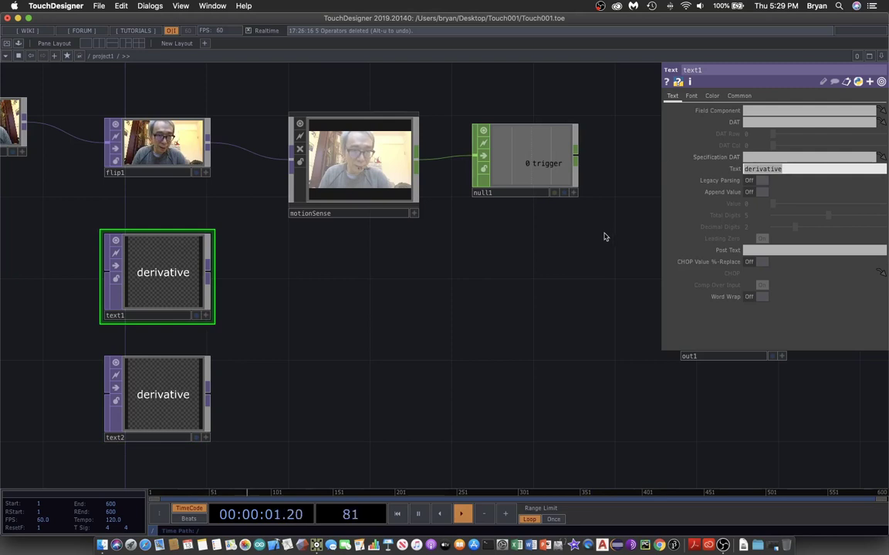
type("0")
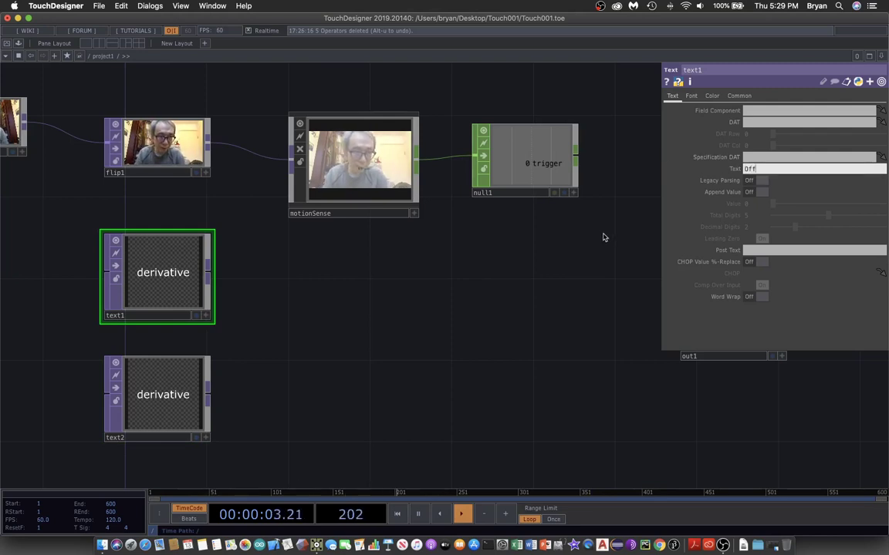
key("Return")
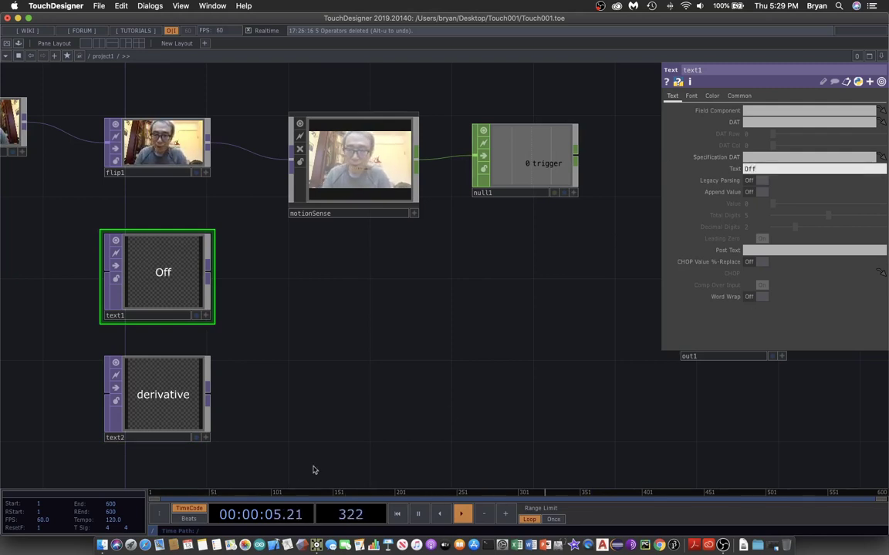
Set the displayed text of text2 to "On".
left_click(133, 394)
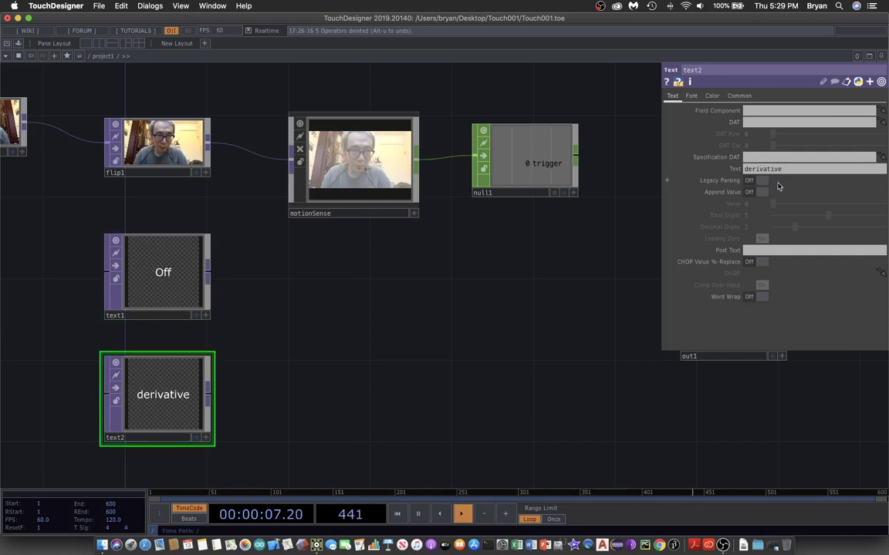
left_click(781, 169)
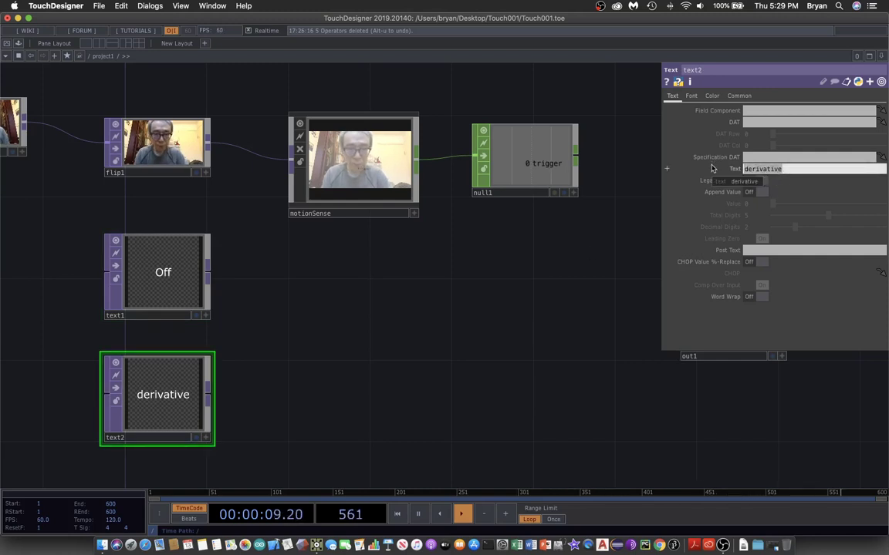
type("On")
key("Return")
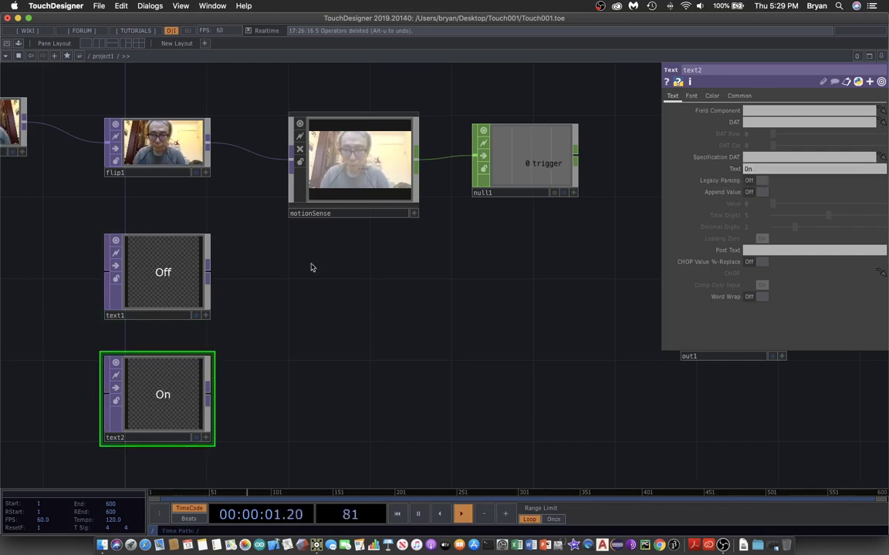
Switch the output resolution of text1 to Custom Resolution and set it to 1280 x 720.
left_click(186, 253)
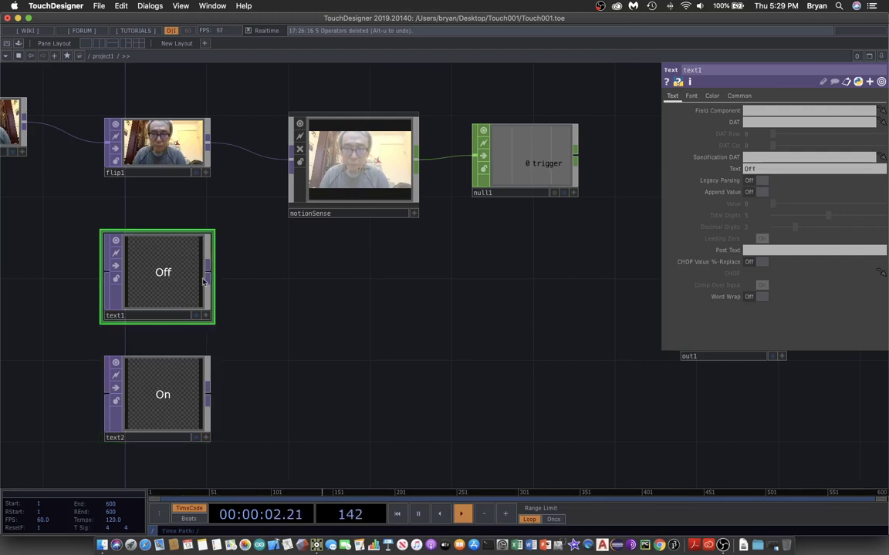
left_click(750, 97)
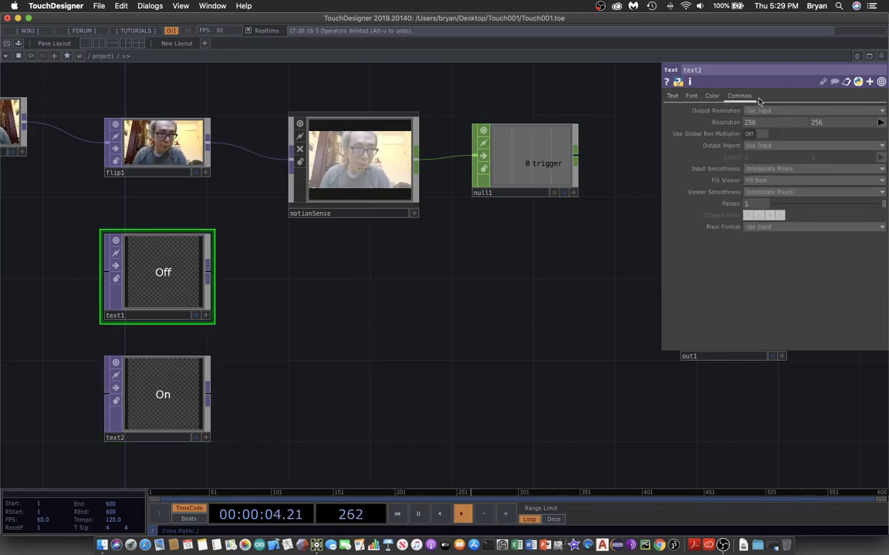
left_click(871, 112)
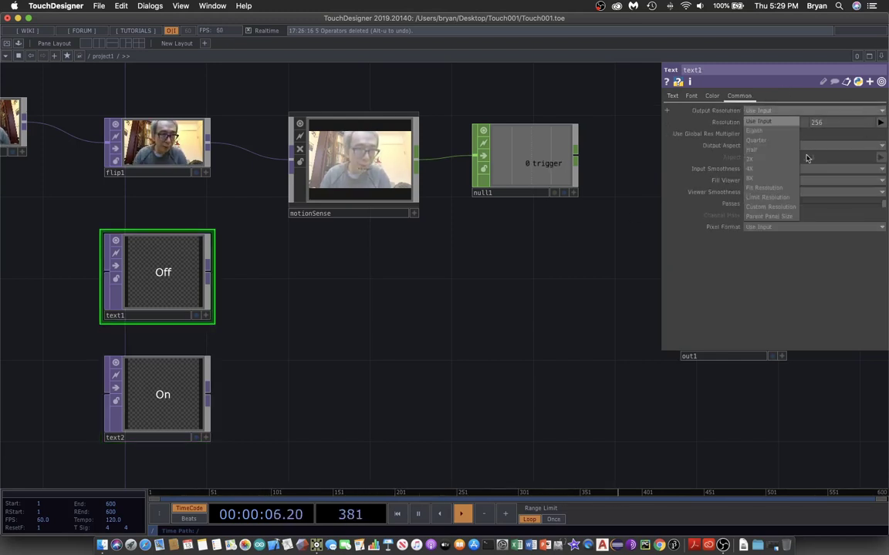
left_click(772, 207)
left_click(879, 124)
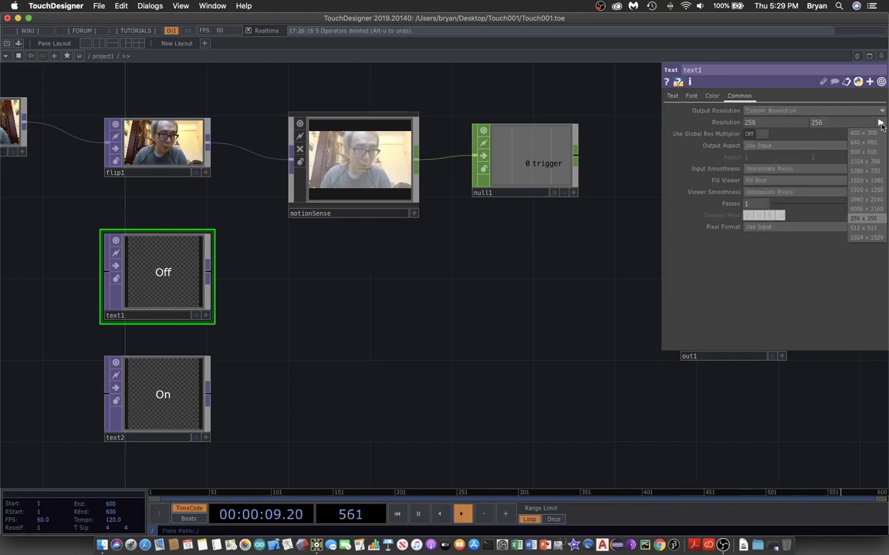
left_click(865, 170)
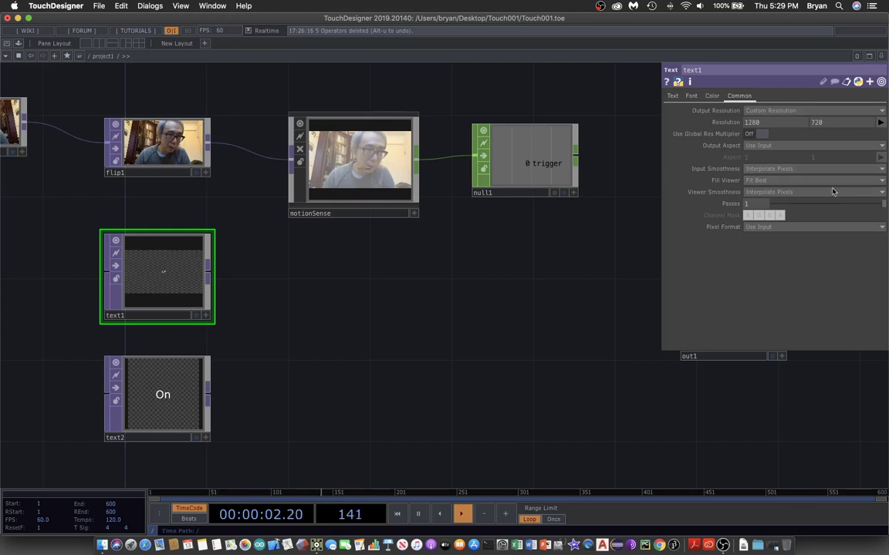
Set the font color of text1 to orange (1, 0.545098, 0) and its Font Size X to 120.
left_click(691, 95)
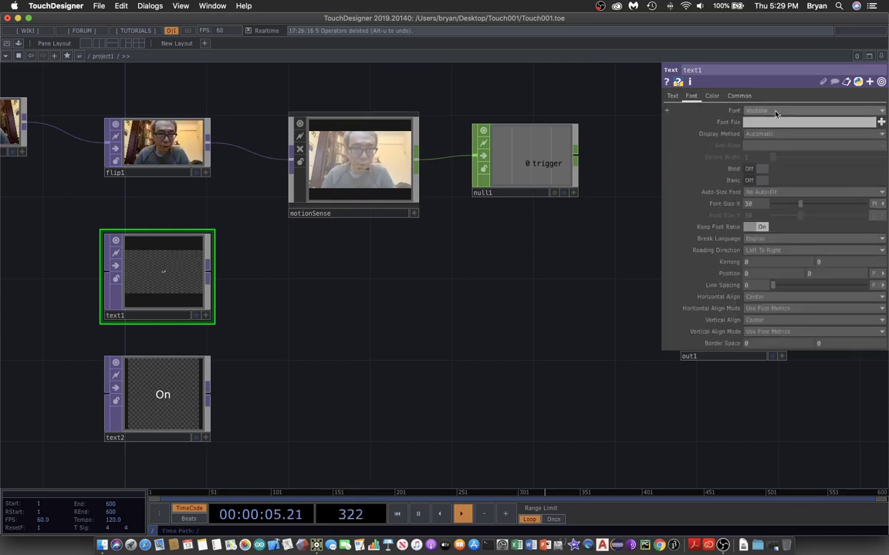
left_click(712, 95)
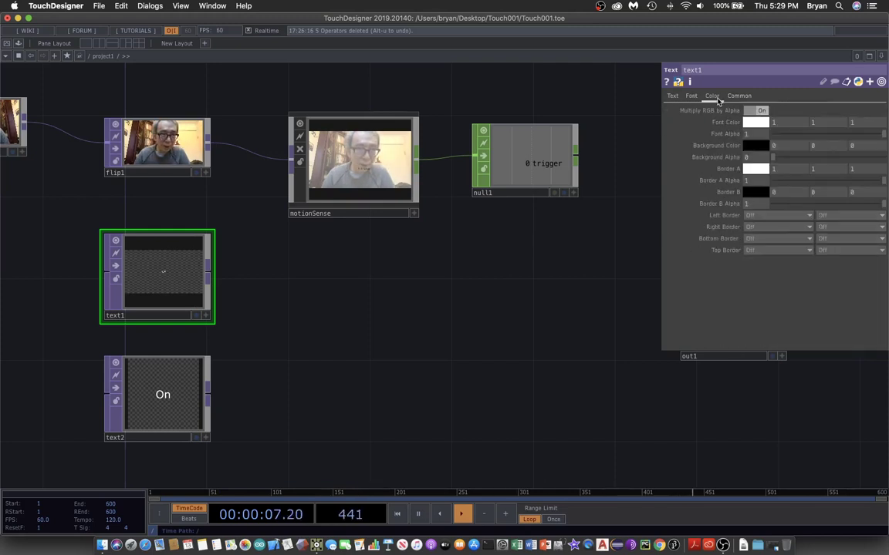
left_click(751, 123)
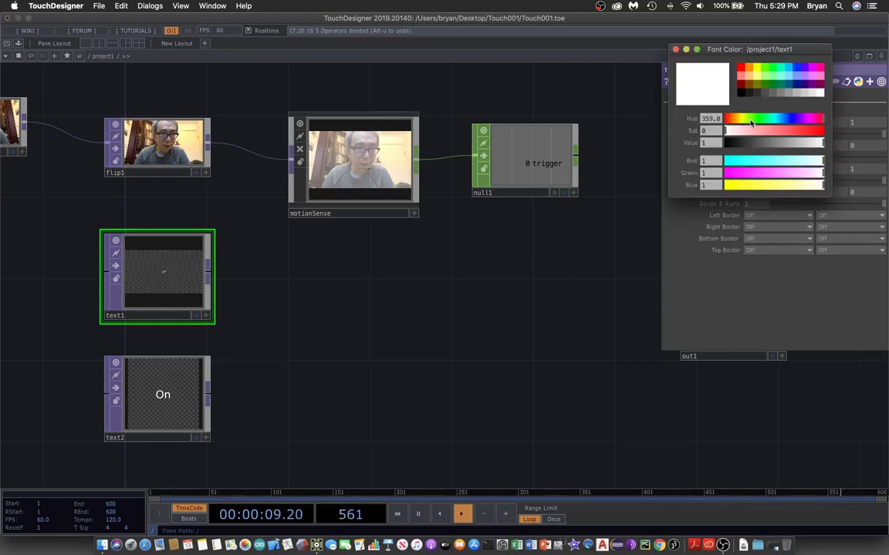
left_click(747, 70)
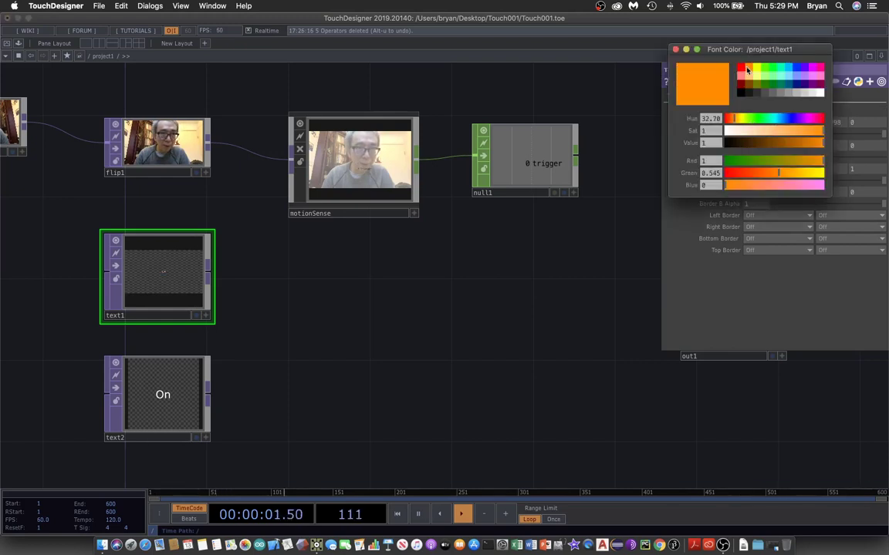
left_click(674, 50)
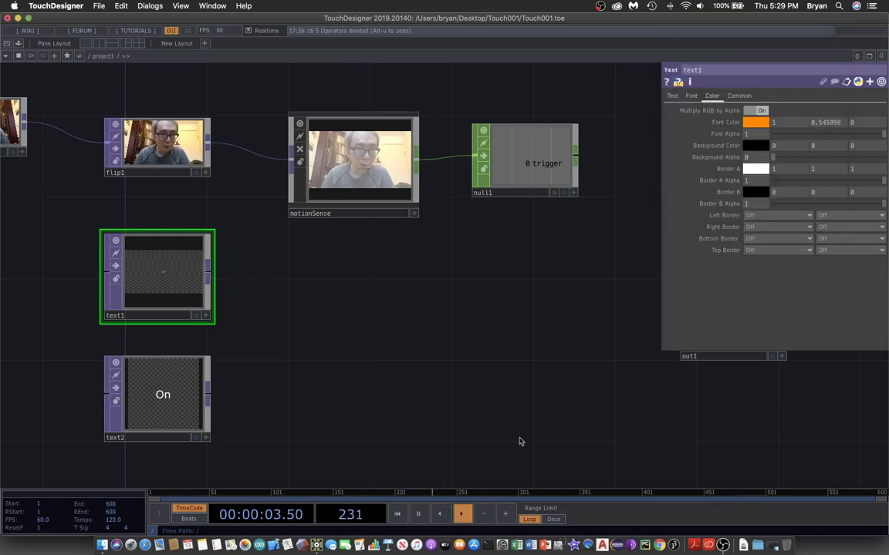
left_click(692, 97)
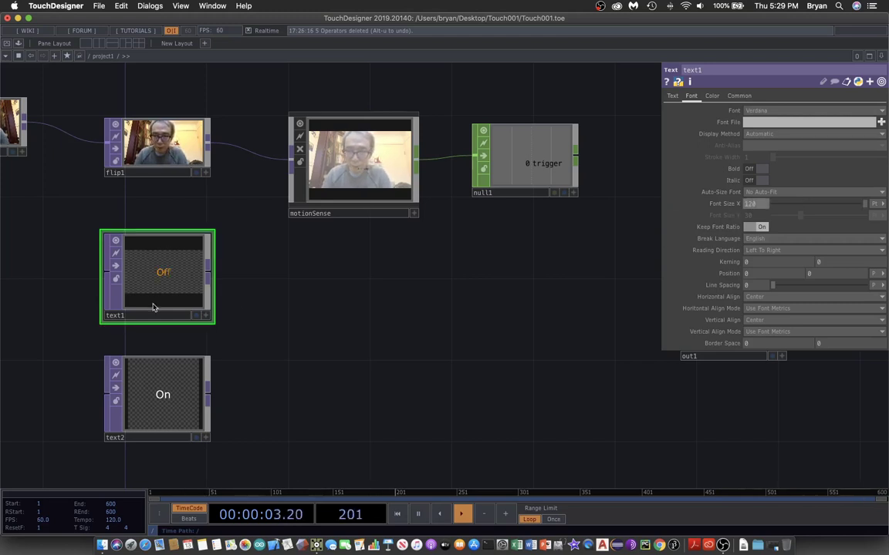
Show text1 as the network backdrop and set its font Display Method to Bitmap.
left_click(195, 316)
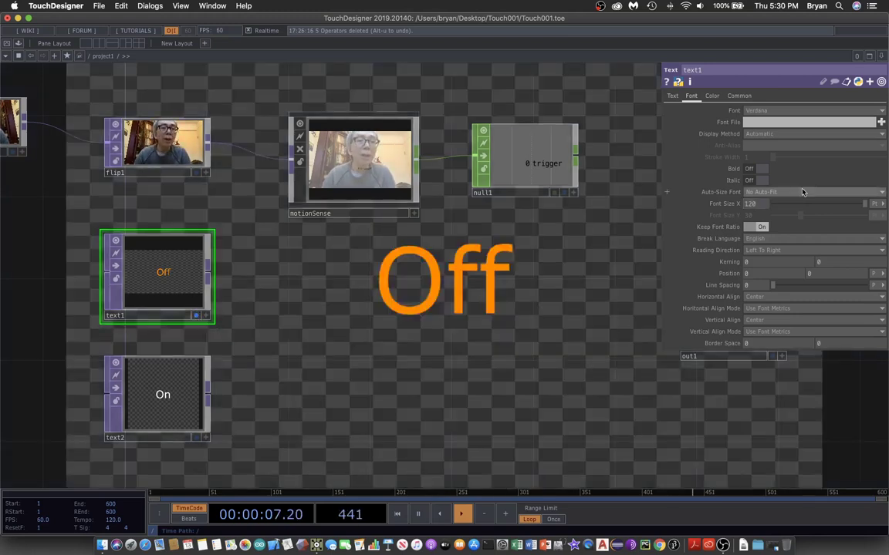
left_click(769, 135)
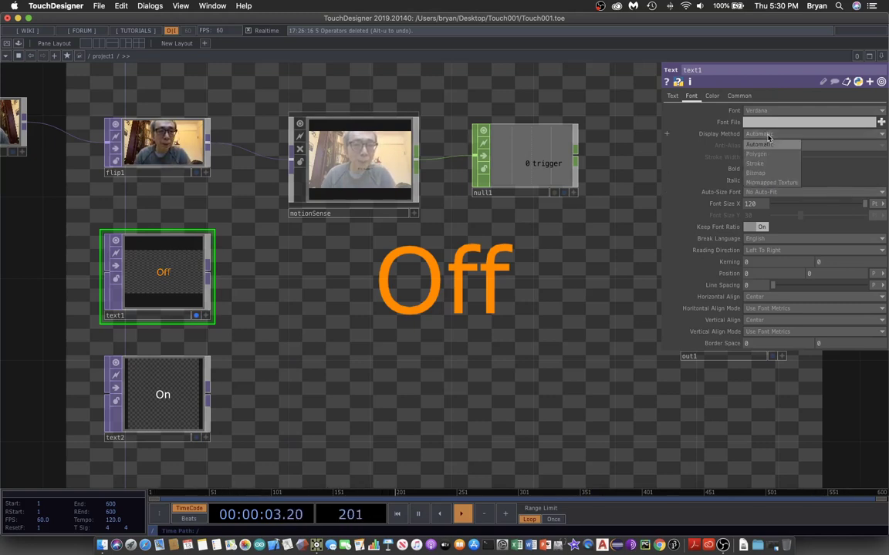
left_click(769, 158)
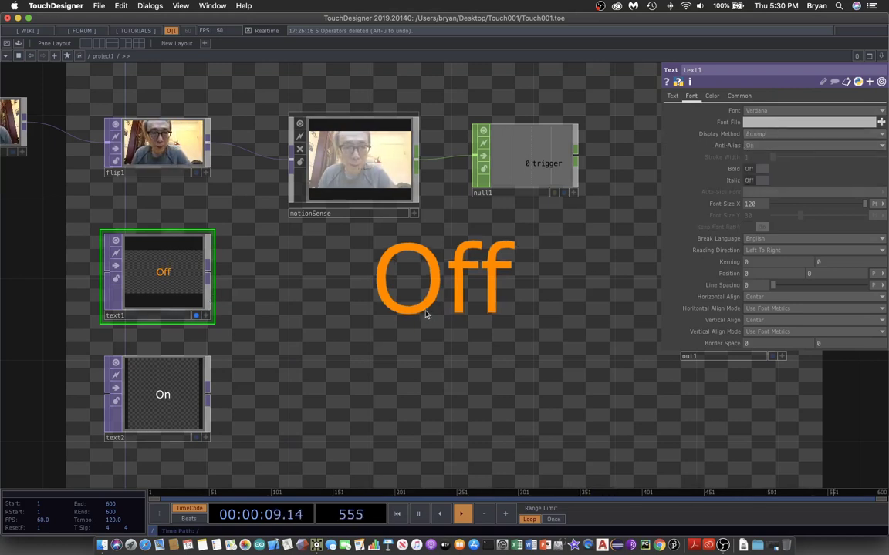
Switch the output resolution of text2 to Custom Resolution and set it to 1280 x 720.
left_click(137, 400)
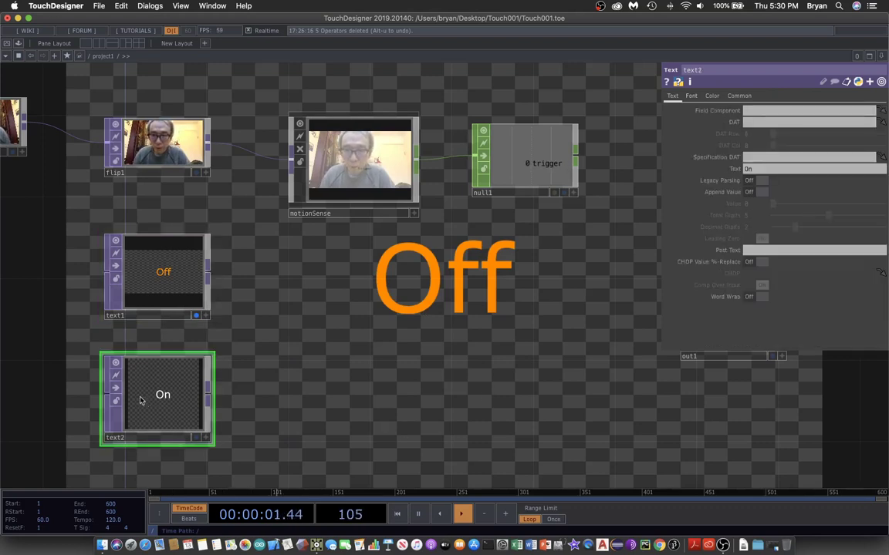
left_click(739, 97)
left_click(882, 111)
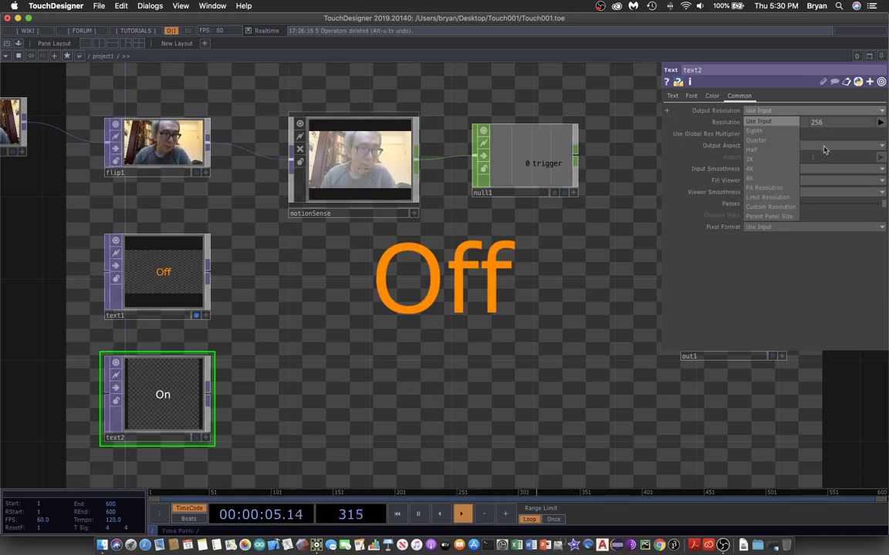
left_click(770, 207)
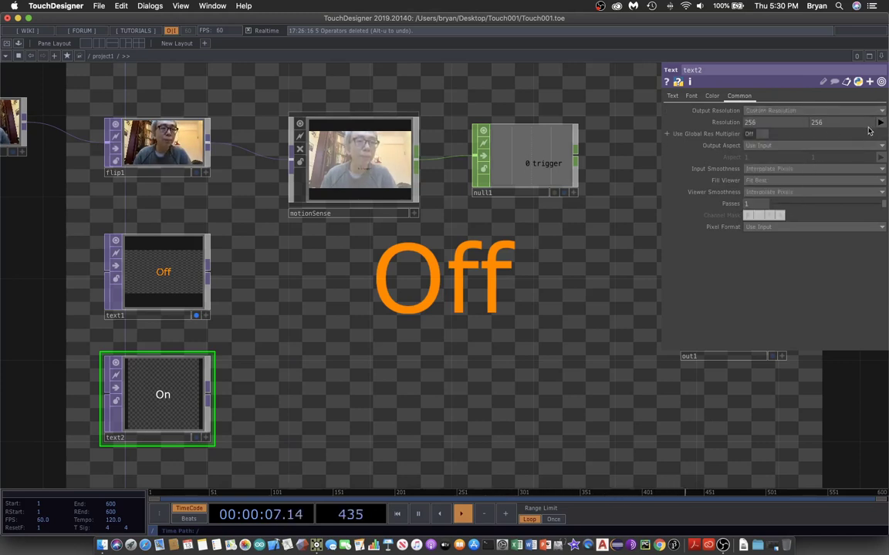
left_click(880, 123)
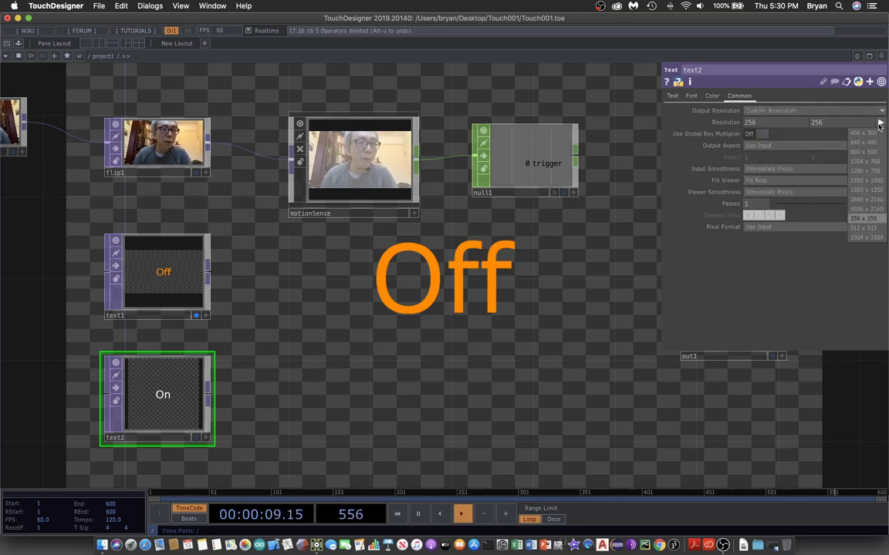
left_click(871, 171)
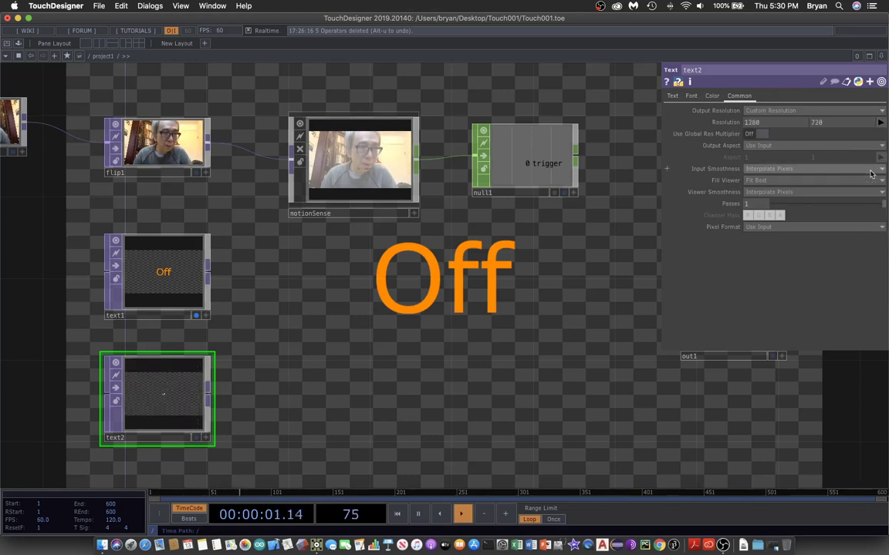
Set the font color of text2 to orange (1, 0.545098, 0).
left_click(716, 97)
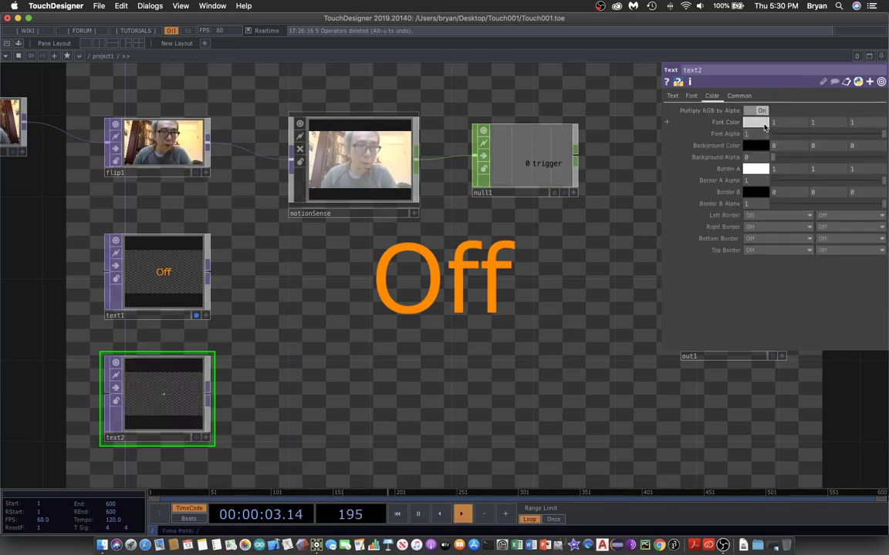
left_click(690, 112)
left_click(752, 69)
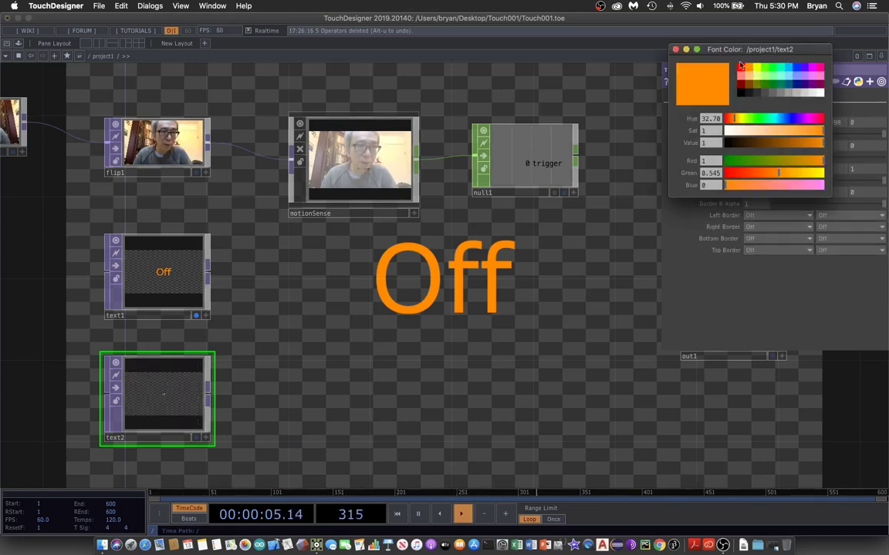
left_click(675, 50)
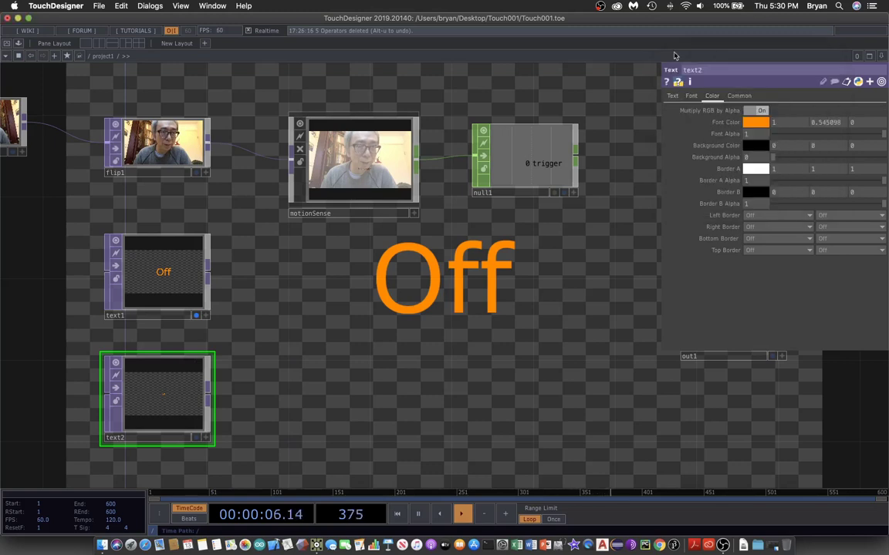
Set the Font Size X of text2 to 120 and its Display Method to Bitmap.
left_click(691, 96)
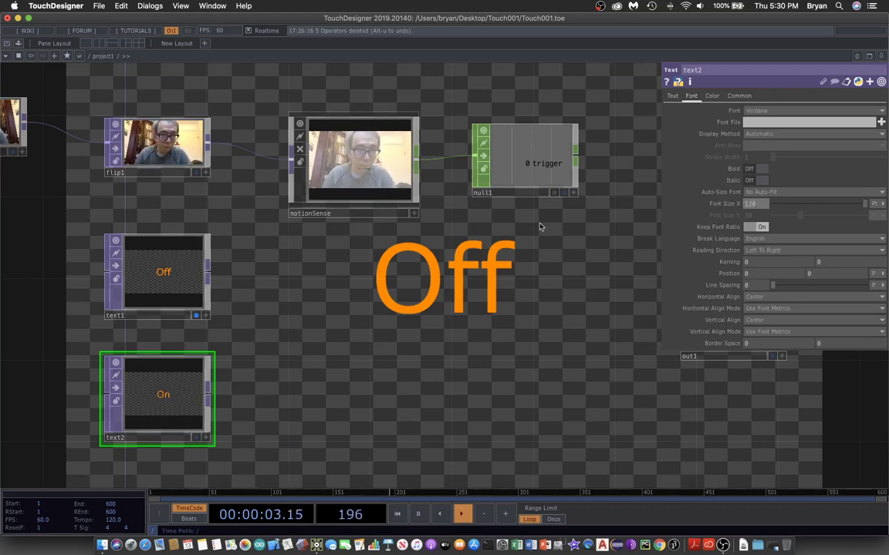
left_click(759, 133)
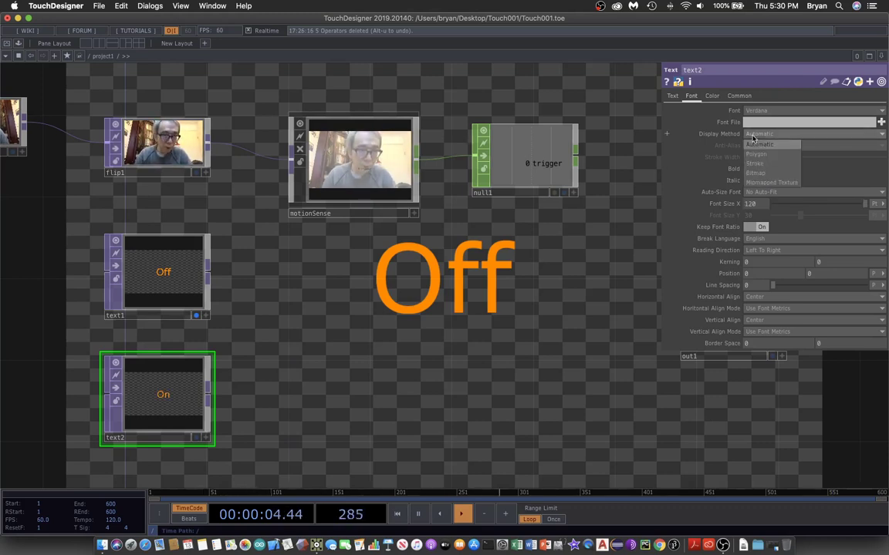
left_click(759, 174)
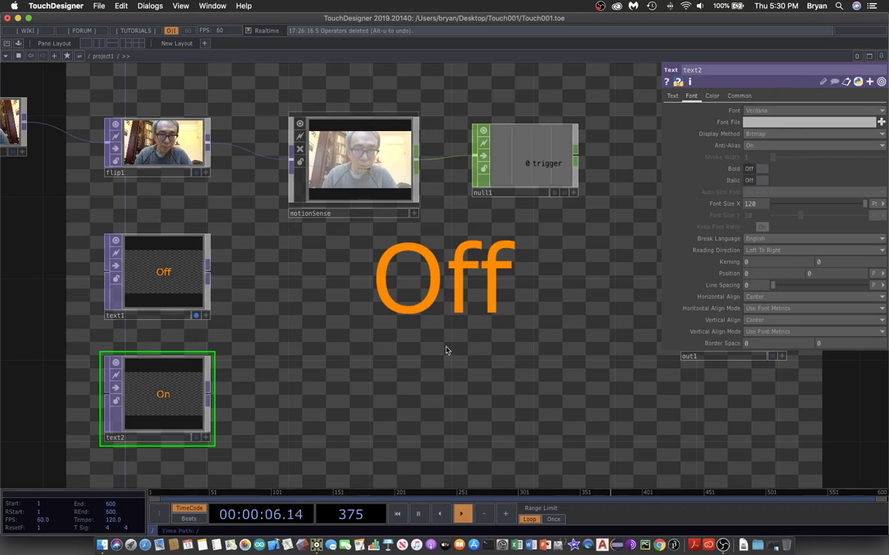
Preview text2 as a network backdrop beside text1, and turn both backdrops off after checking them.
left_click(197, 440)
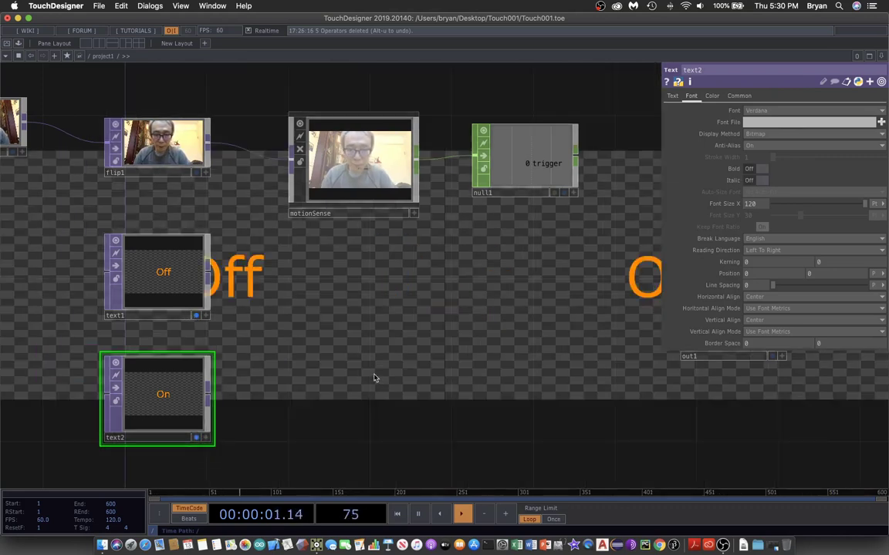
key("p")
key("p")
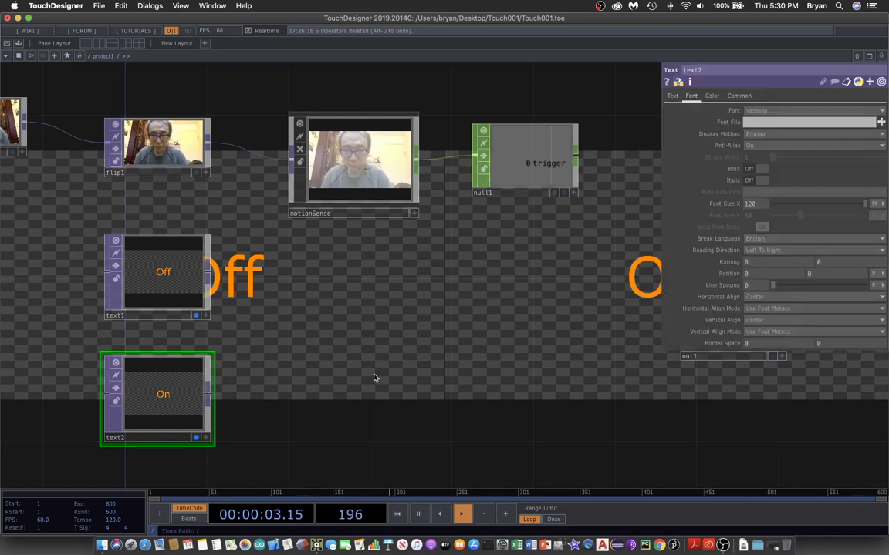
left_click(197, 316)
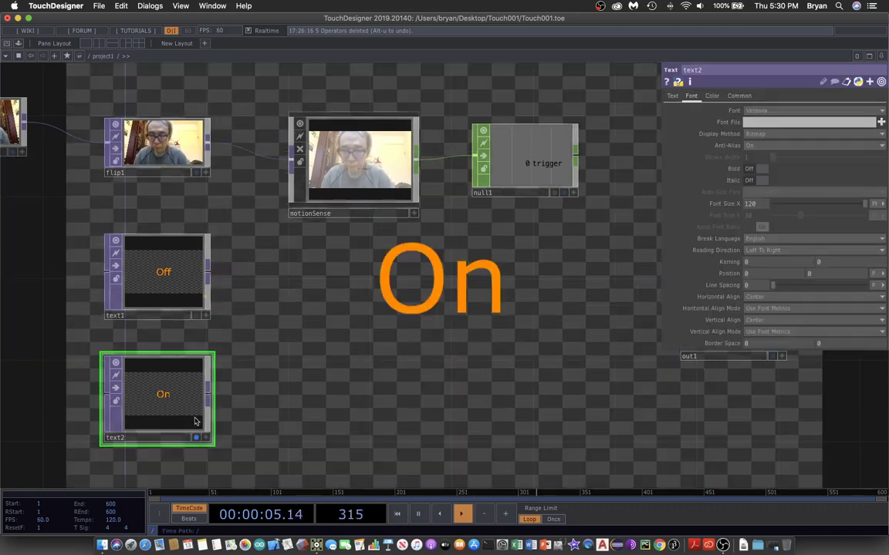
left_click(196, 439)
Add a Switch TOP beside the text operators and wire text1 and text2 into it, in that order.
scroll(367, 355, "down", 2)
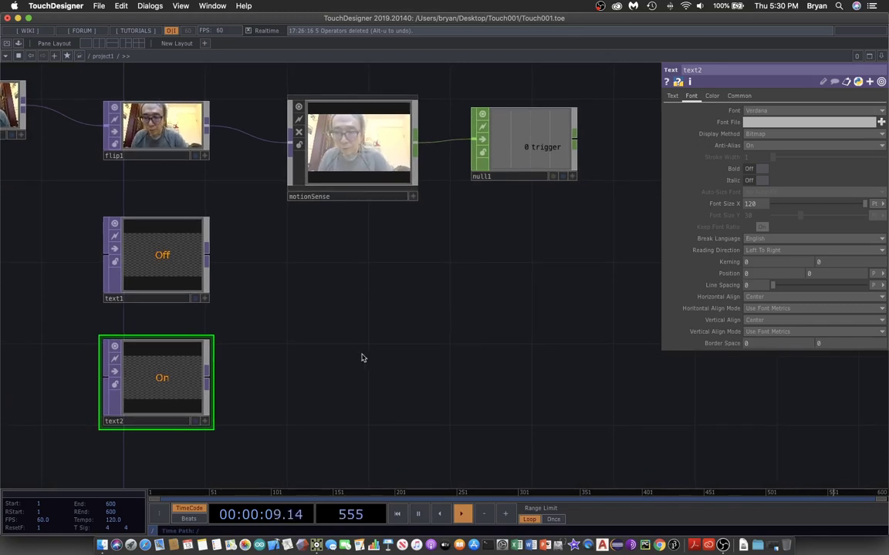
key("Tab")
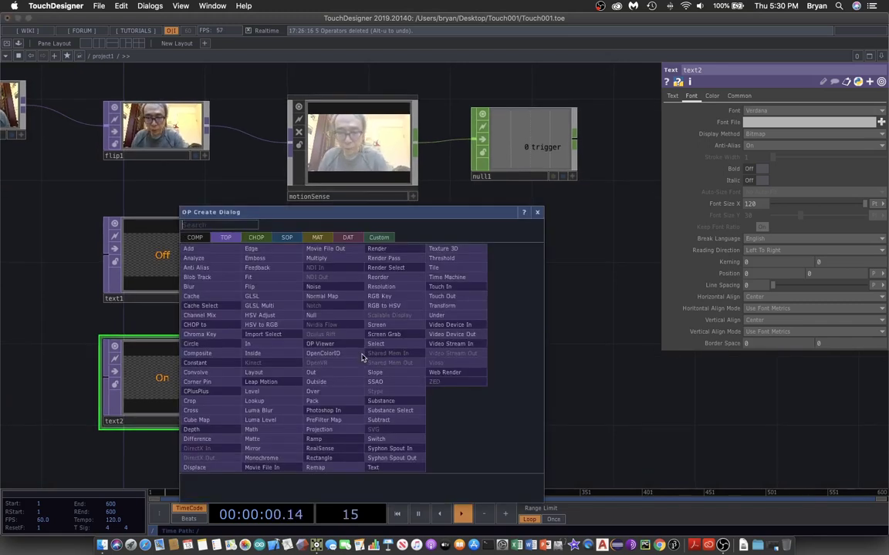
left_click(400, 442)
left_click(389, 332)
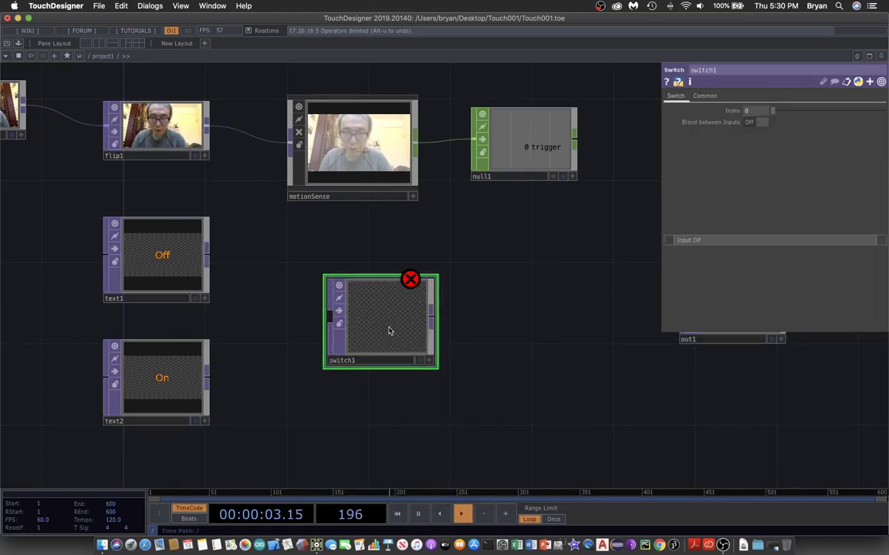
left_click_drag(206, 259, 313, 310)
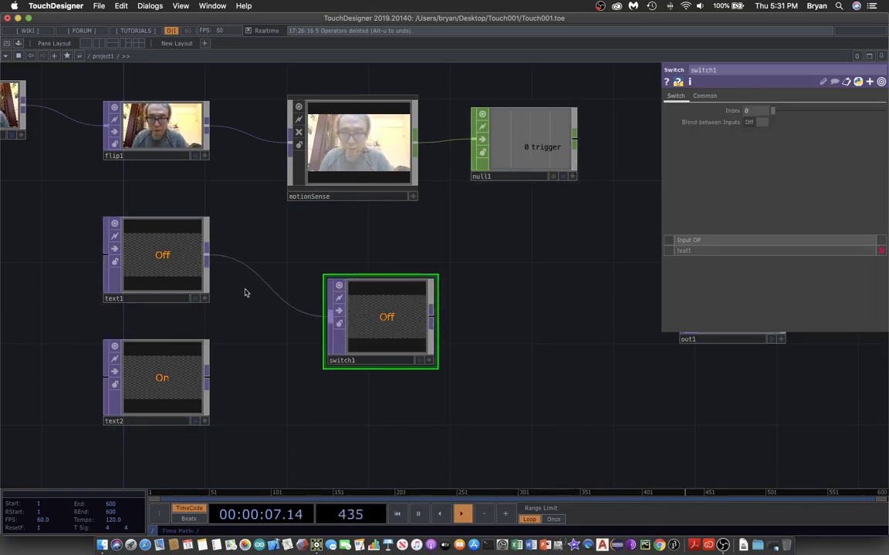
left_click_drag(206, 382, 407, 320)
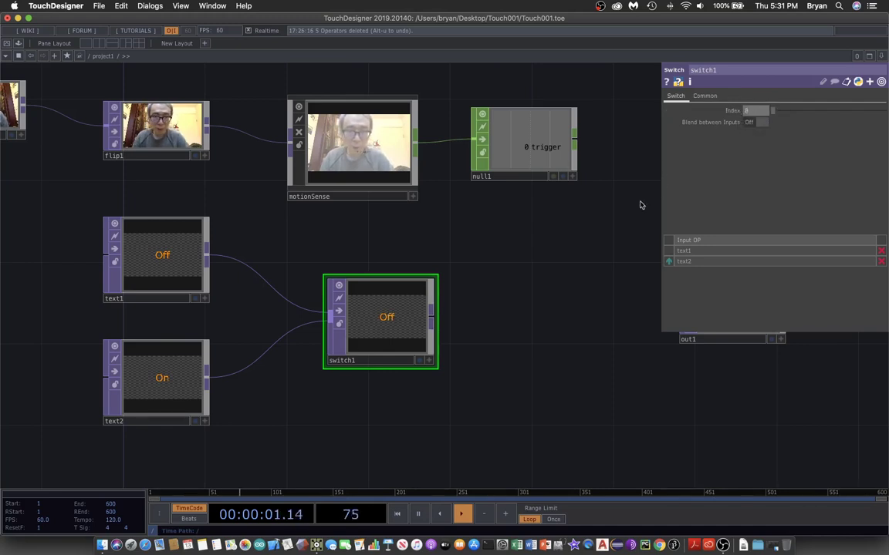
Export the trigger channel of null1 to the Index parameter of switch1 using Export CHOP.
scroll(540, 260, "up", 2)
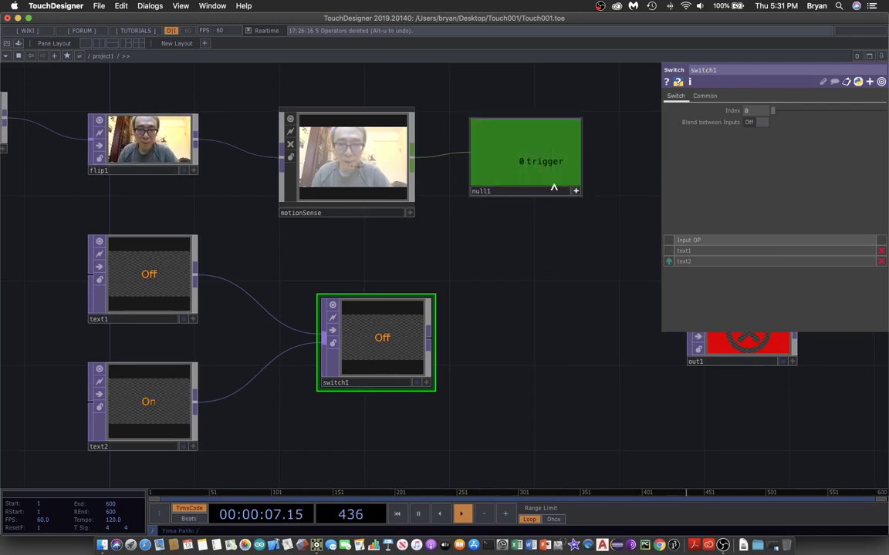
left_click_drag(544, 164, 751, 111)
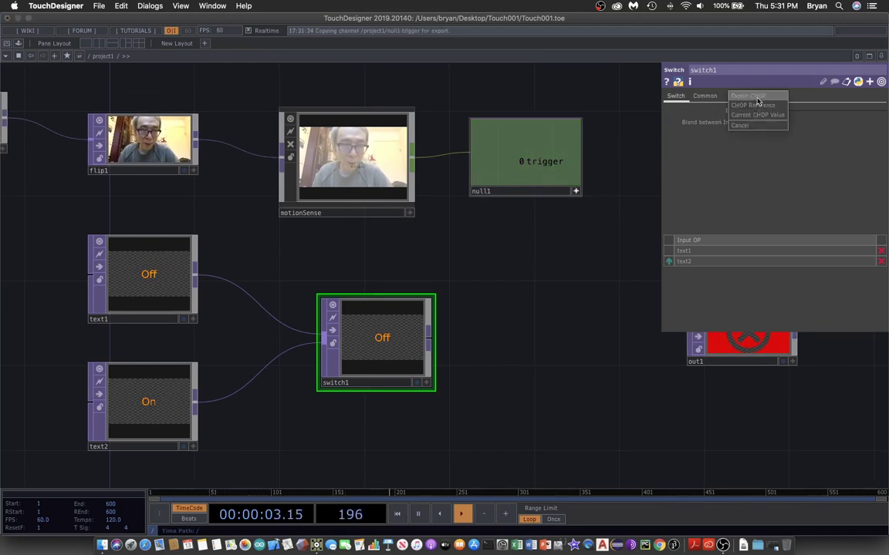
left_click(757, 98)
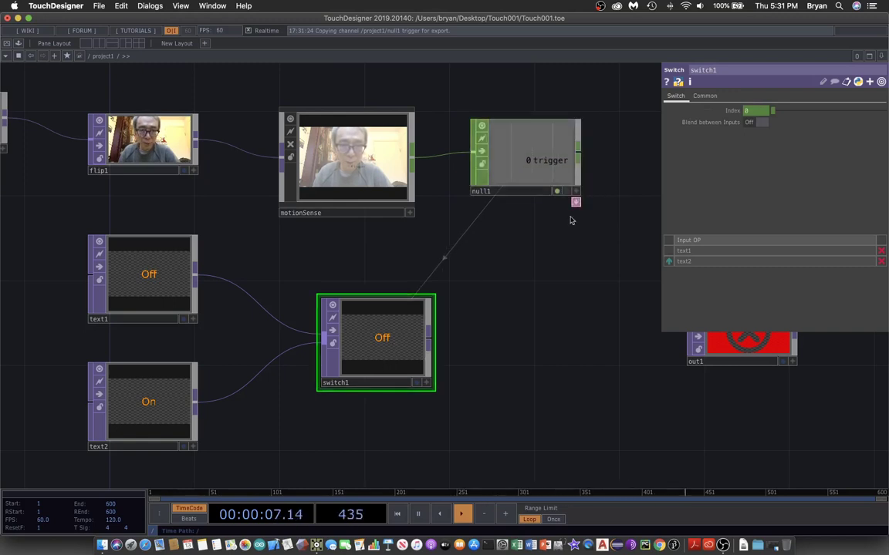
Move out1 and switch1 farther apart to make room for another operator between them.
scroll(528, 317, "right", 5)
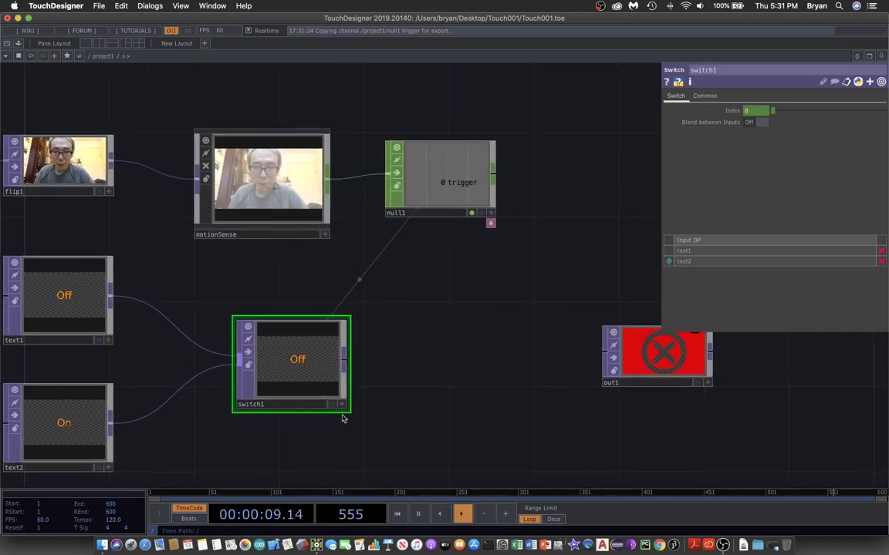
left_click(332, 405)
left_click(332, 405)
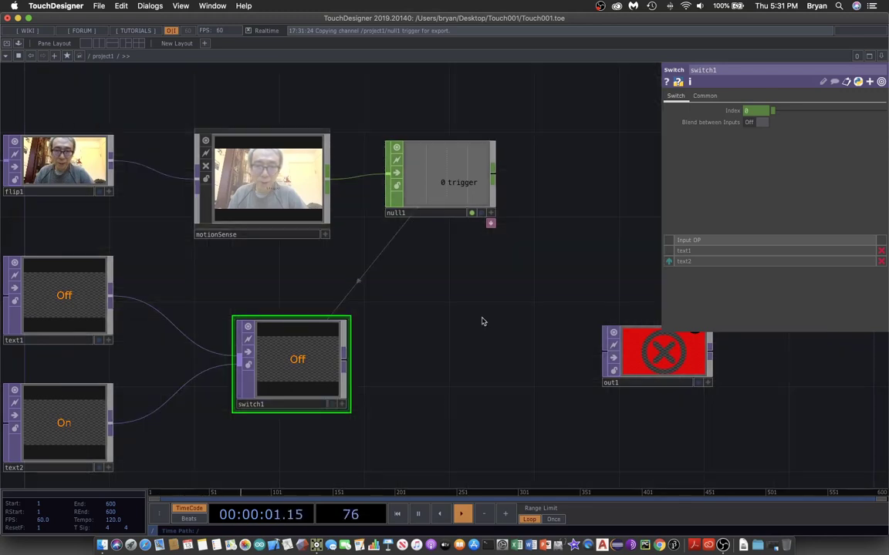
left_click_drag(663, 359, 700, 360)
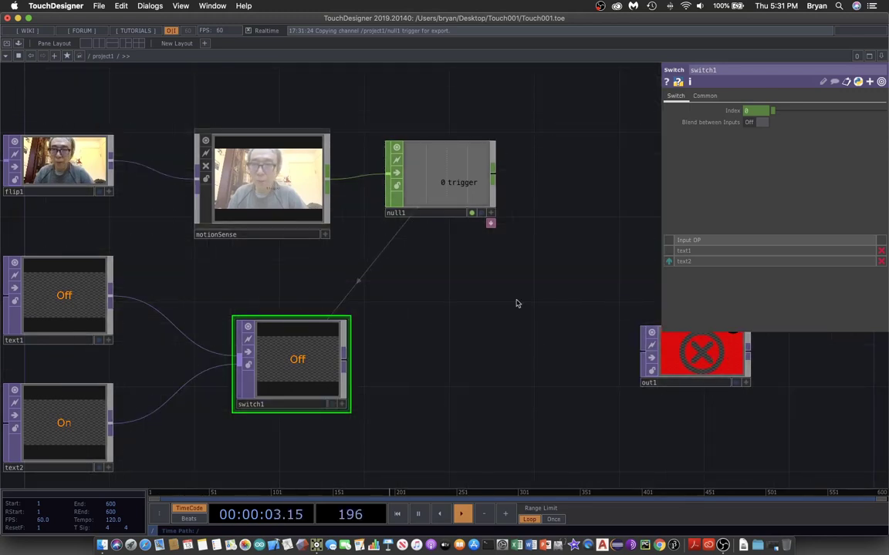
left_click_drag(516, 303, 519, 321)
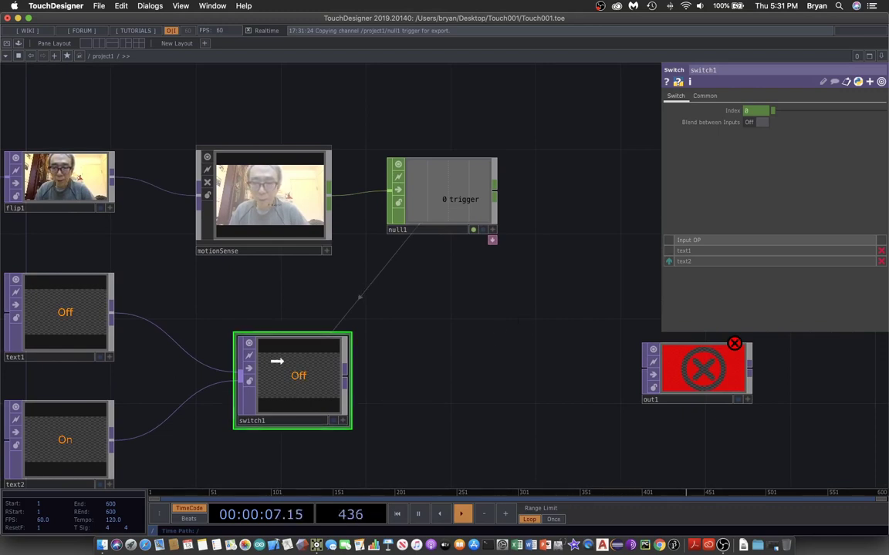
left_click_drag(277, 362, 259, 349)
Add a Composite TOP between switch1 and out1, and wire flip1 and switch1 into it, in that order.
key("Tab")
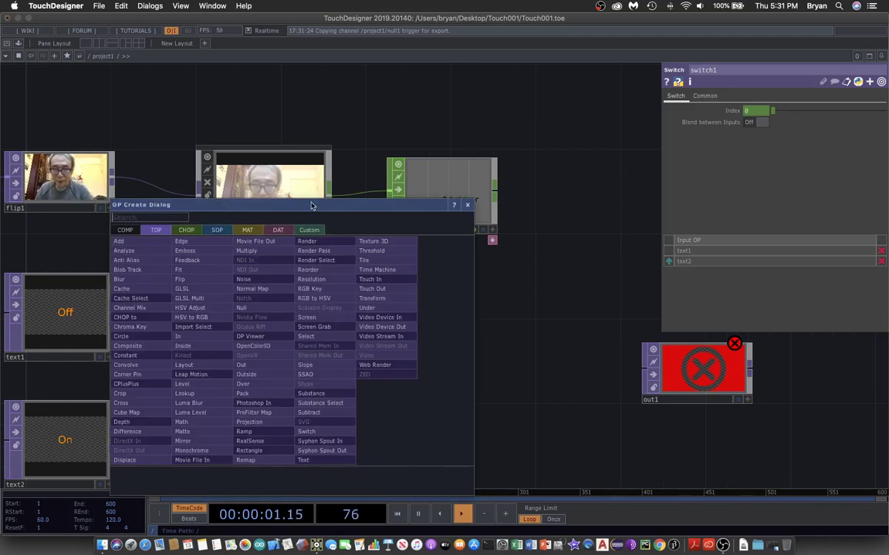
left_click_drag(310, 207, 475, 122)
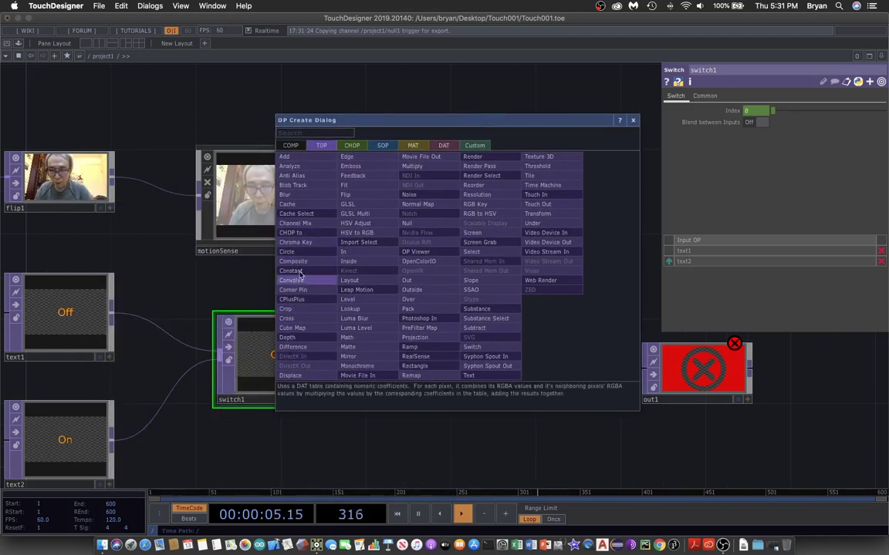
left_click(304, 265)
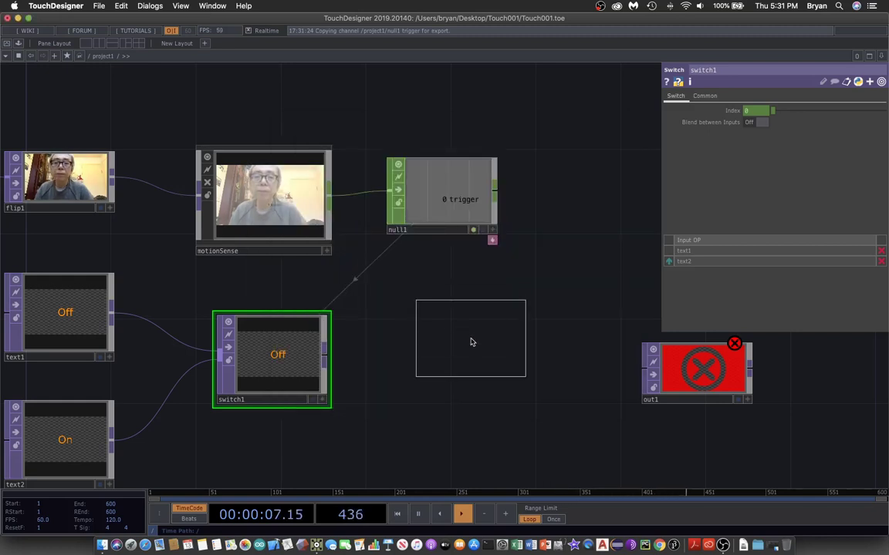
left_click(483, 340)
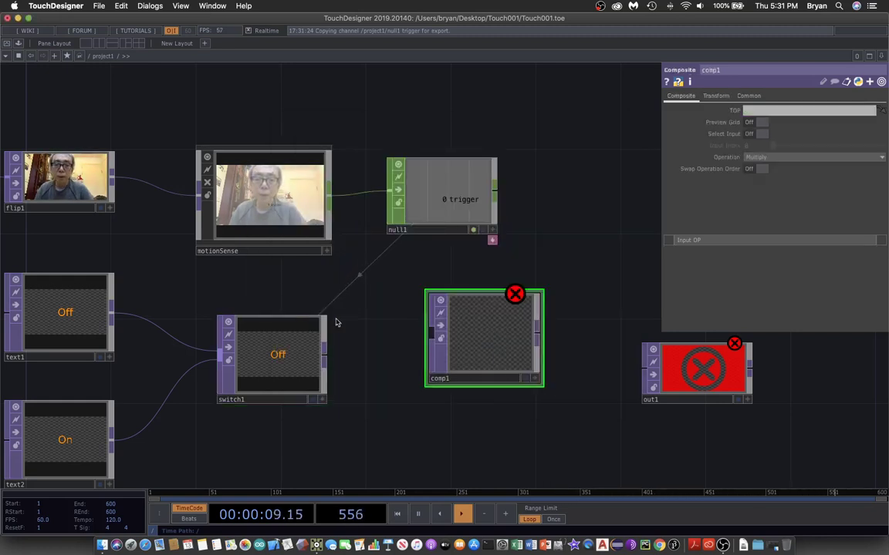
left_click_drag(112, 179, 430, 333)
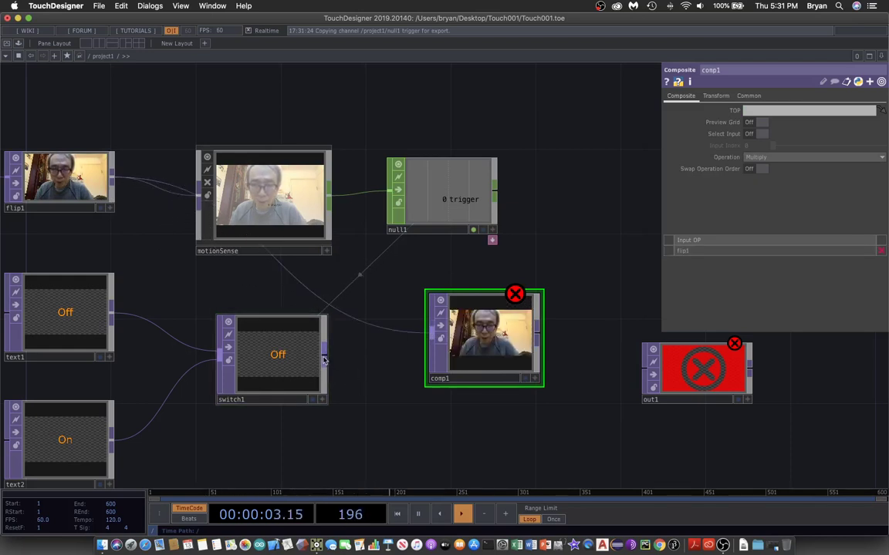
left_click_drag(324, 359, 431, 333)
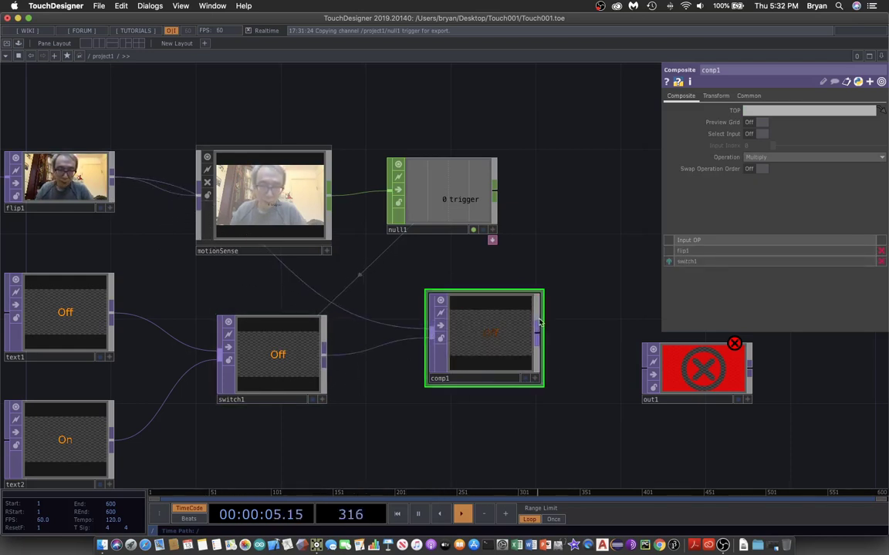
Wire comp1 into out1 and set comp1's compositing operation to Under.
left_click_drag(539, 336, 645, 368)
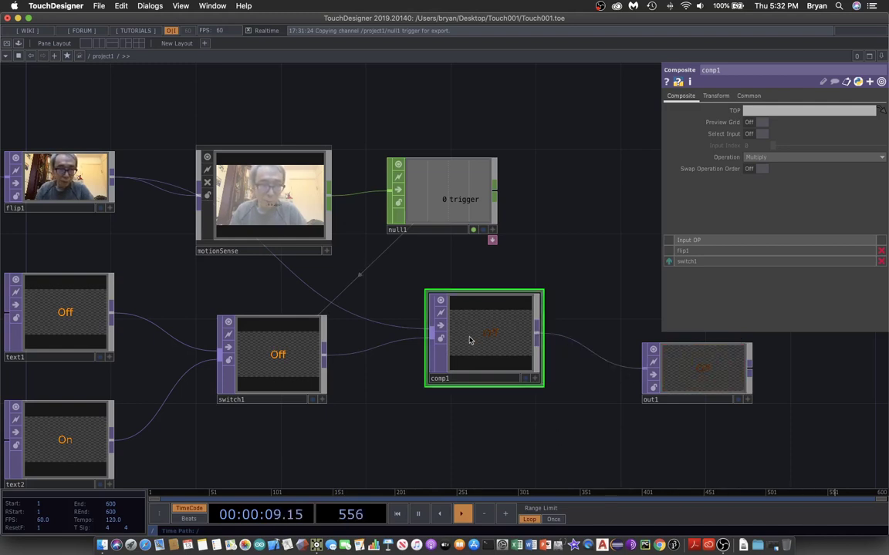
left_click(785, 159)
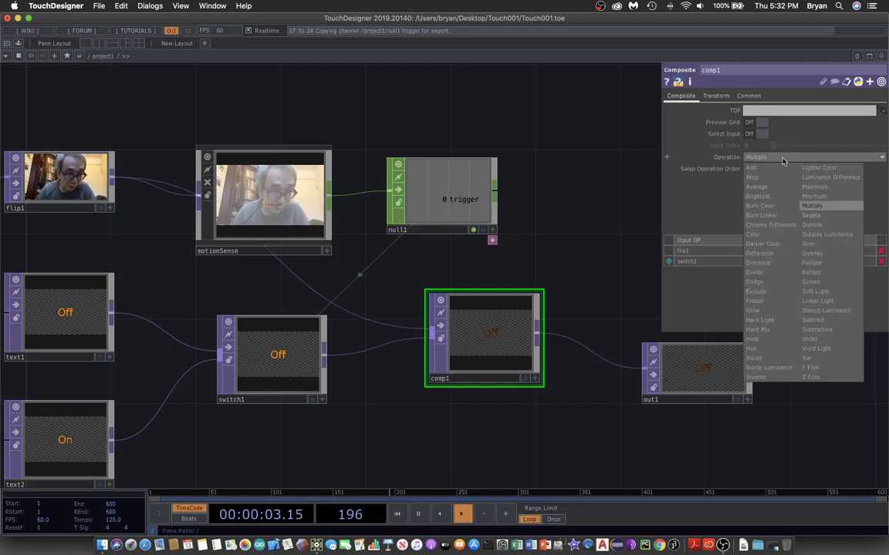
left_click(810, 339)
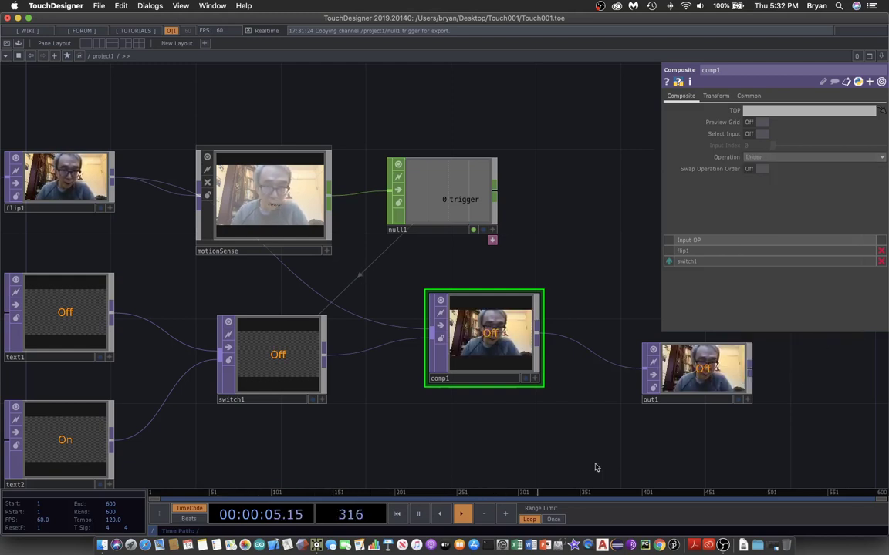
Preview out1 as the network background to check the composited text over the video, and turn the background display off again.
left_click_drag(480, 452, 481, 414)
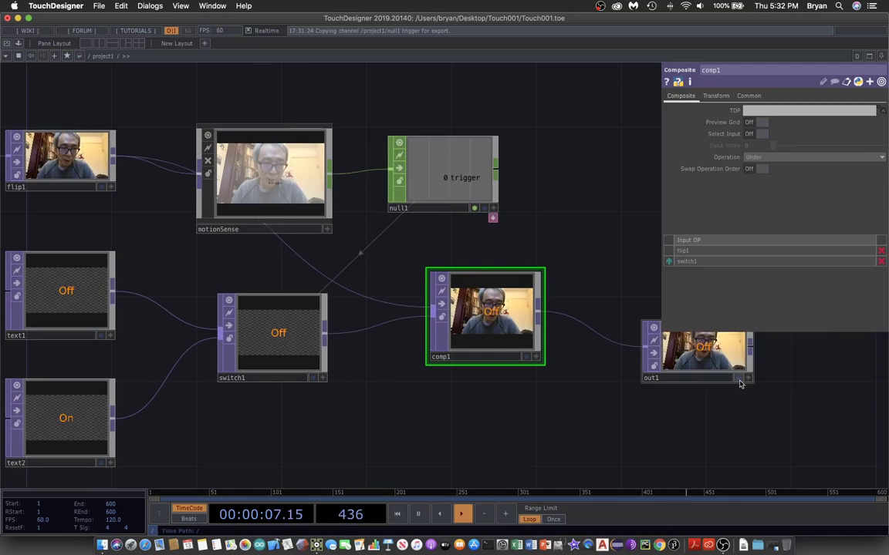
left_click(739, 378)
left_click_drag(641, 405, 459, 423)
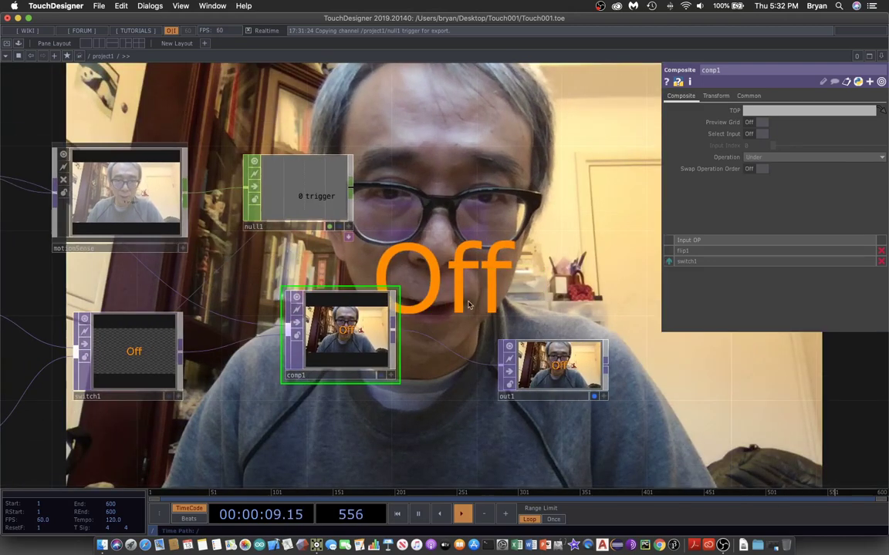
left_click(594, 397)
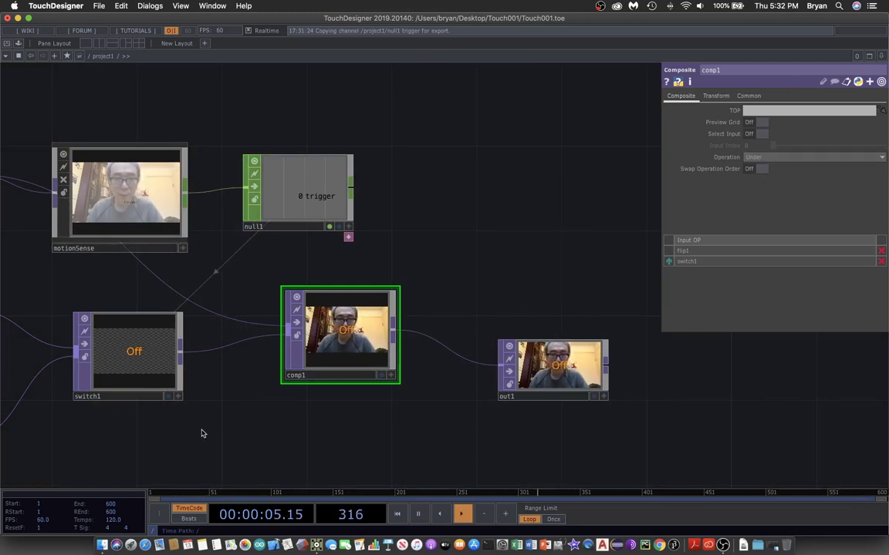
At the project's root level, set the perform window's Opening Size to Fill and turn its Borders off.
scroll(201, 434, "left", 5)
scroll(270, 421, "left", 4)
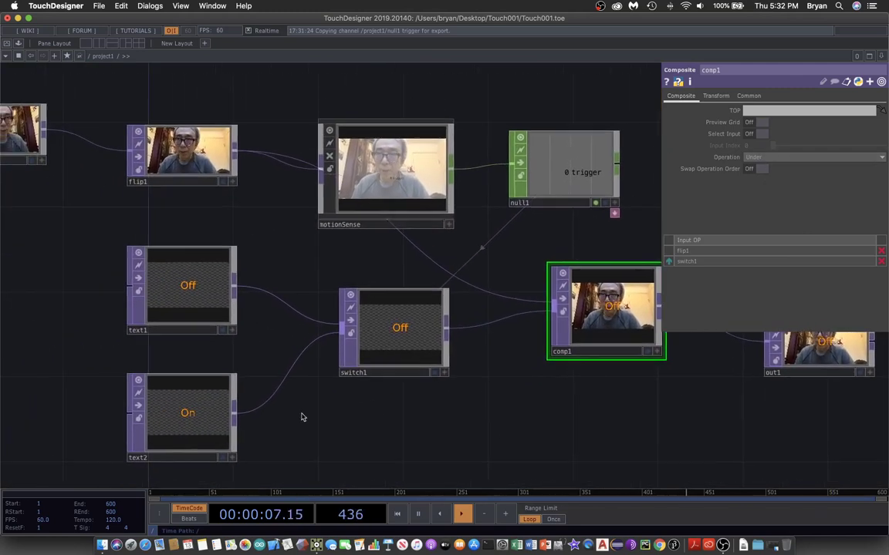
left_click(90, 61)
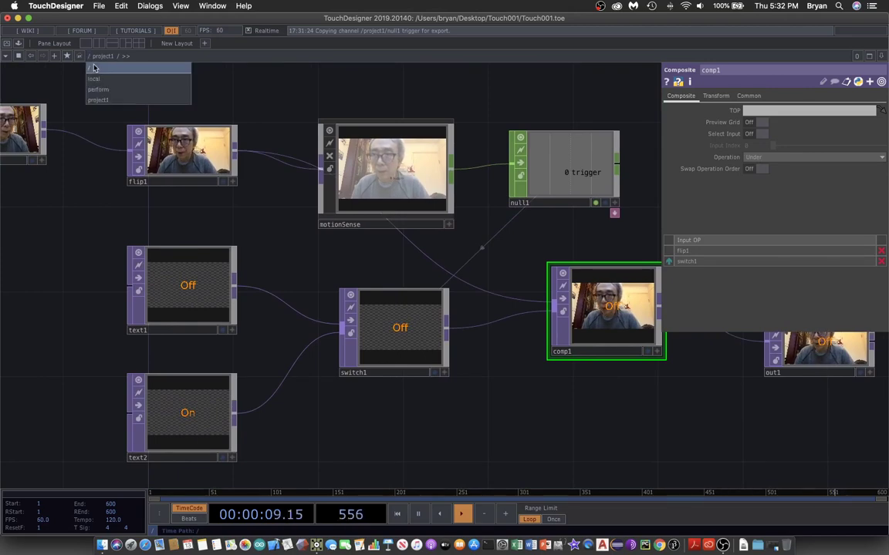
left_click(93, 65)
left_click(226, 186)
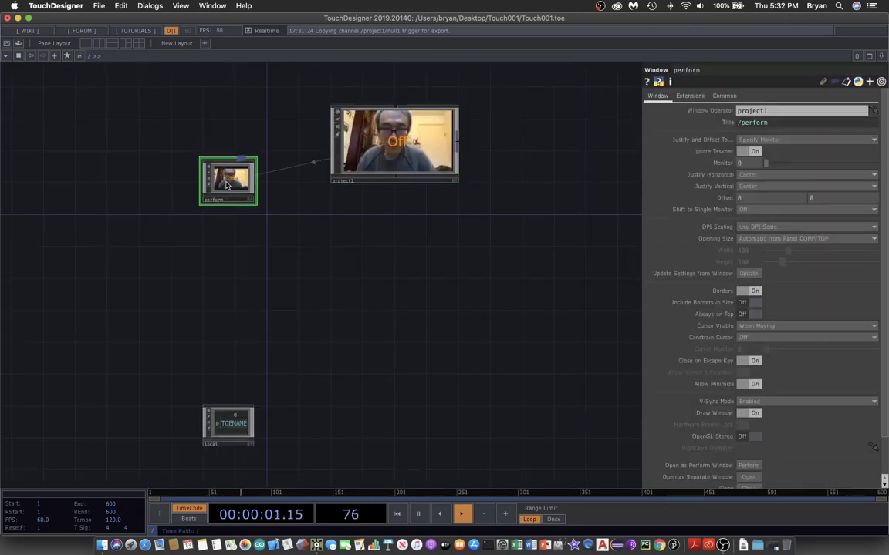
left_click(786, 239)
left_click(756, 261)
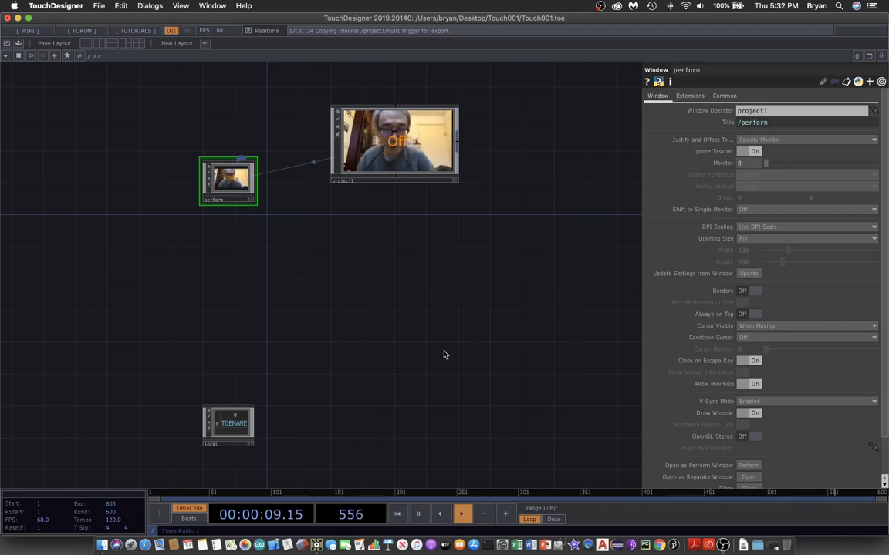
Return inside the project1 network and save the project.
left_click(394, 143)
key("i")
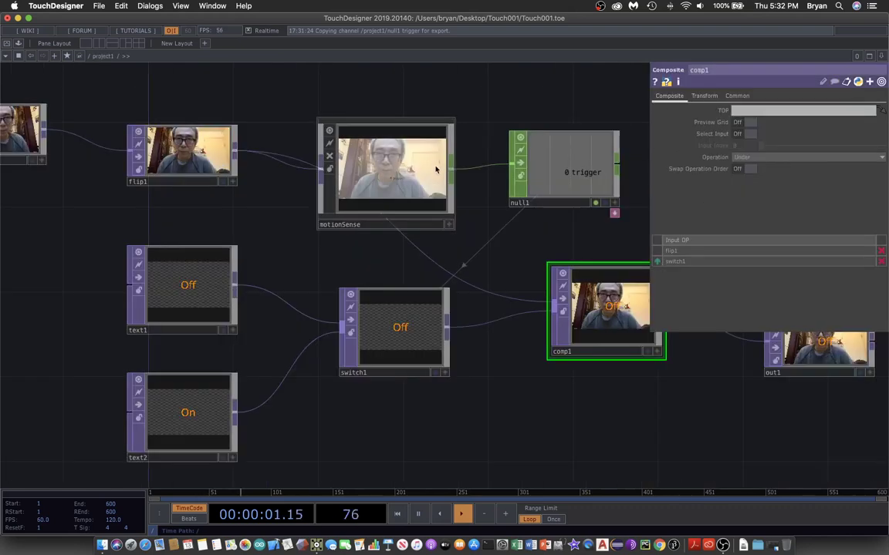
left_click(95, 5)
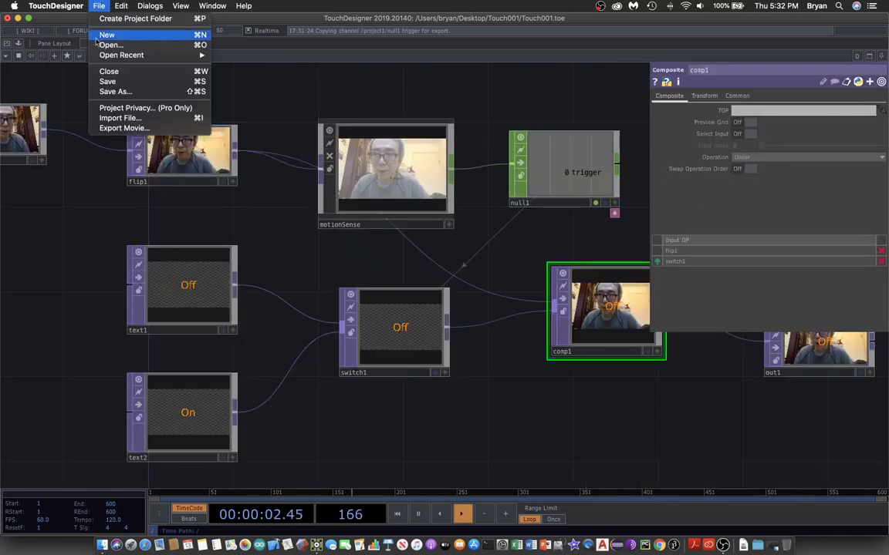
left_click(96, 81)
Hide the operator parameters and run the project in Perform Mode.
left_click_drag(48, 226, 81, 222)
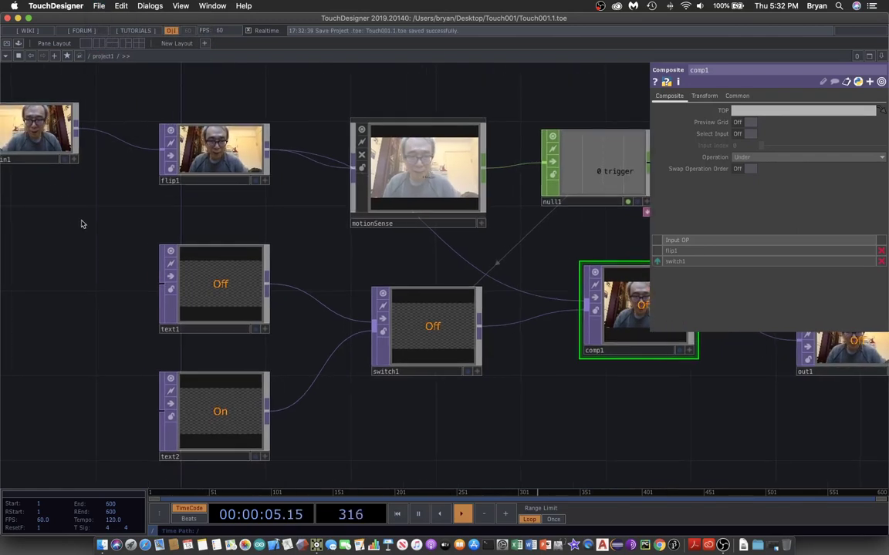
key("p")
left_click_drag(32, 246, 75, 212)
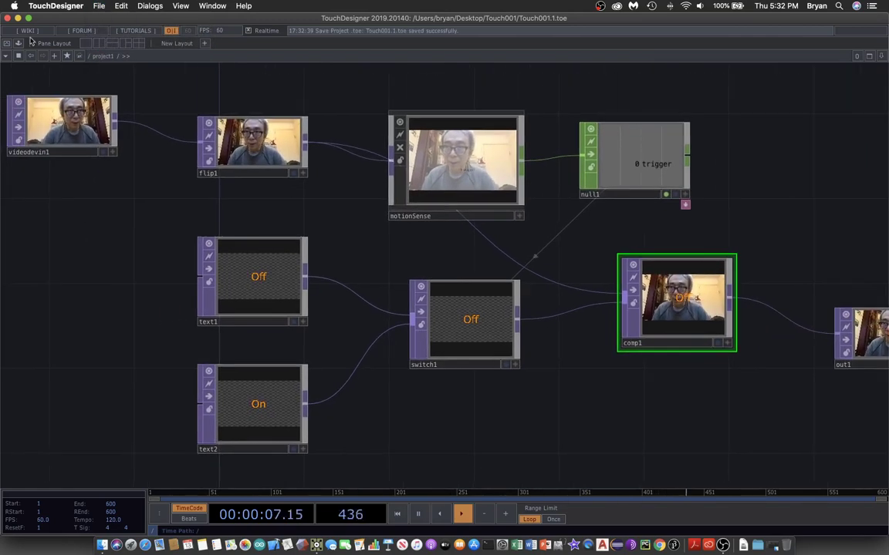
left_click(7, 43)
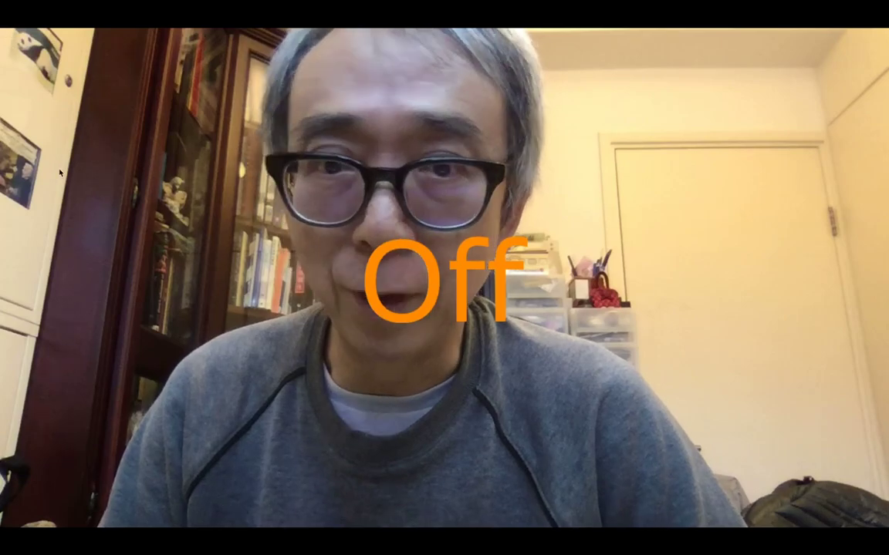